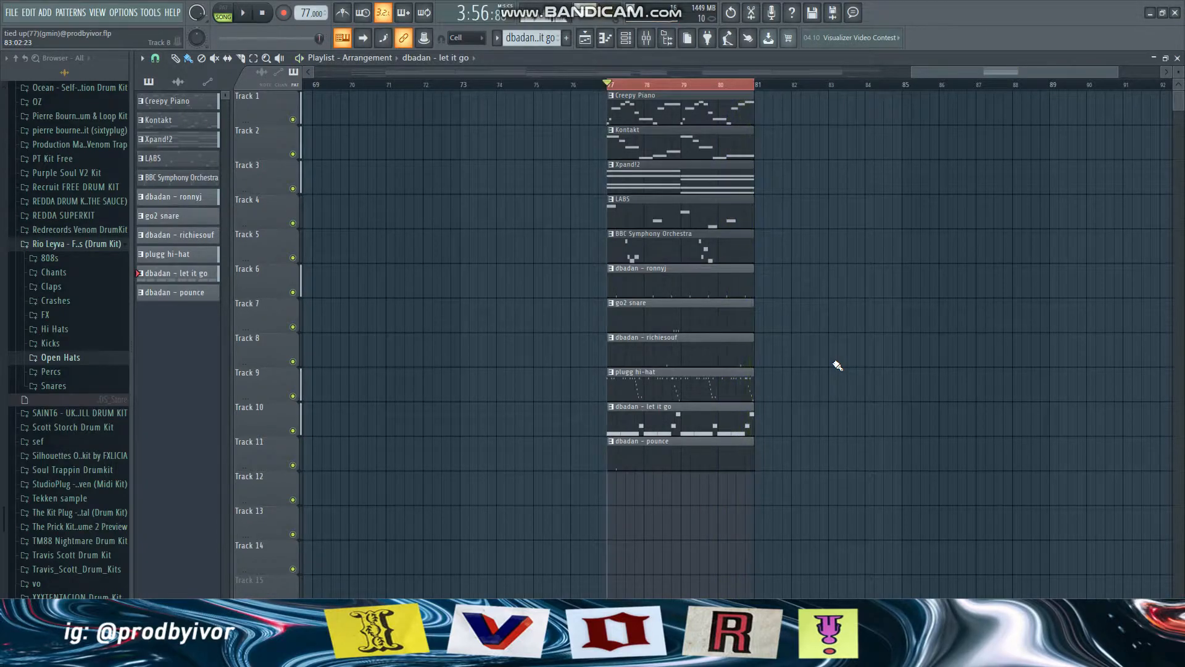
- Stop the song, open the channel rack and switch playback to pattern mode with the Creepy Piano pattern selected
left_click(262, 13)
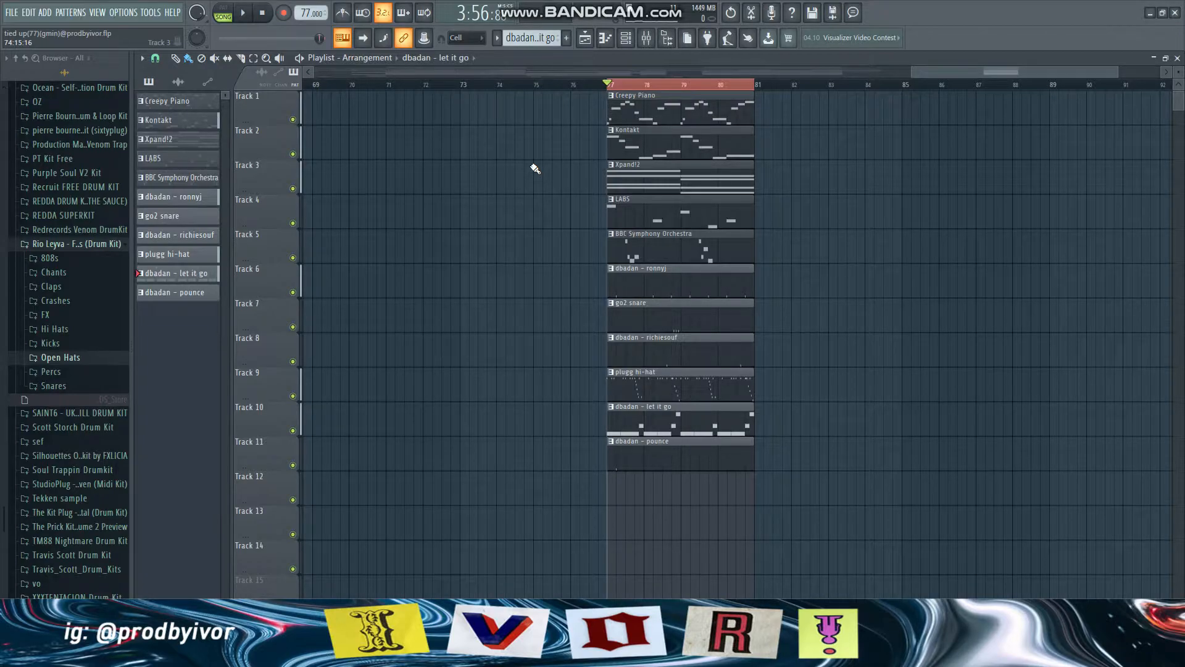
left_click(626, 38)
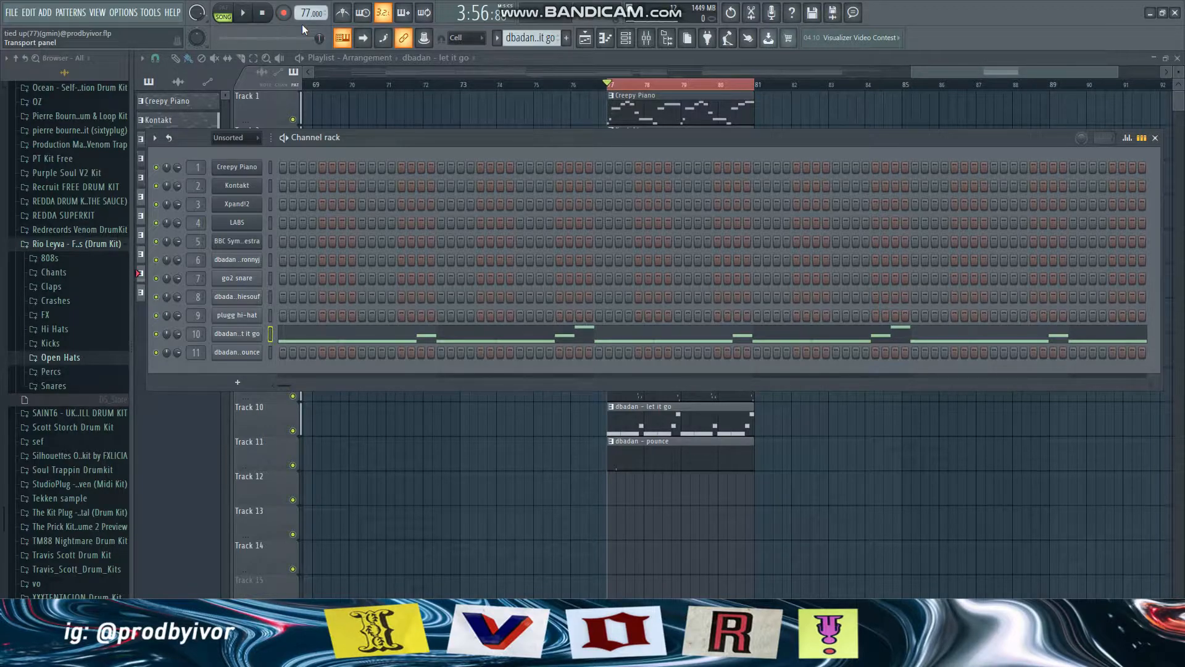
scroll(534, 38, "down", 2)
scroll(534, 40, "up", 2)
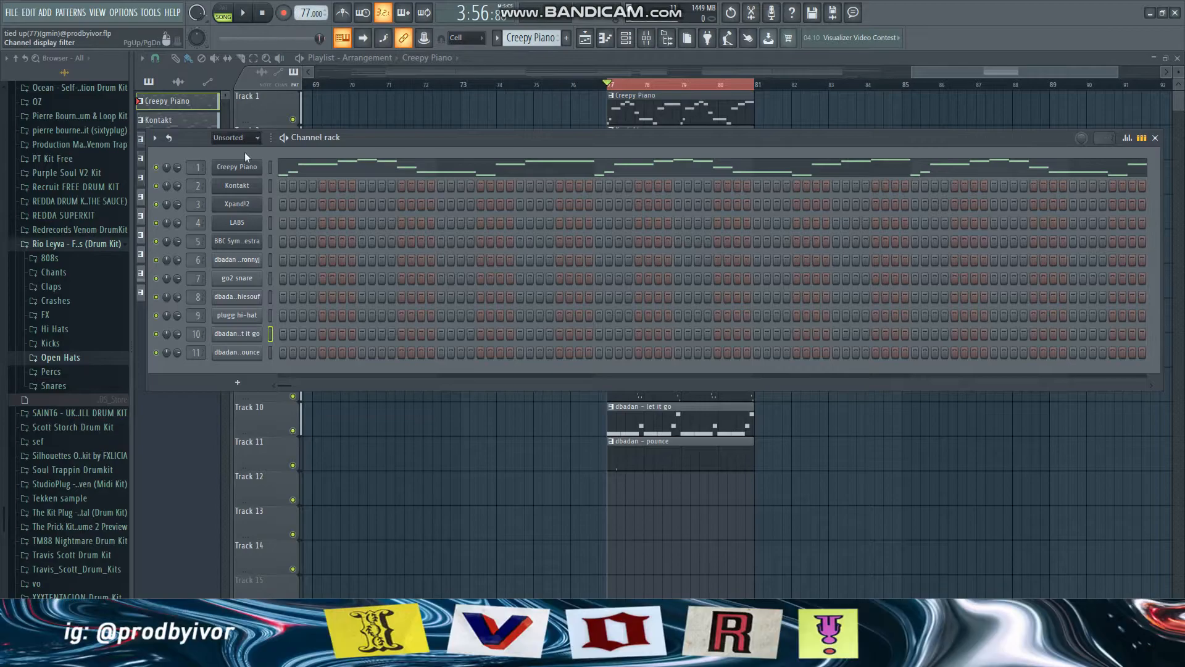
key("l")
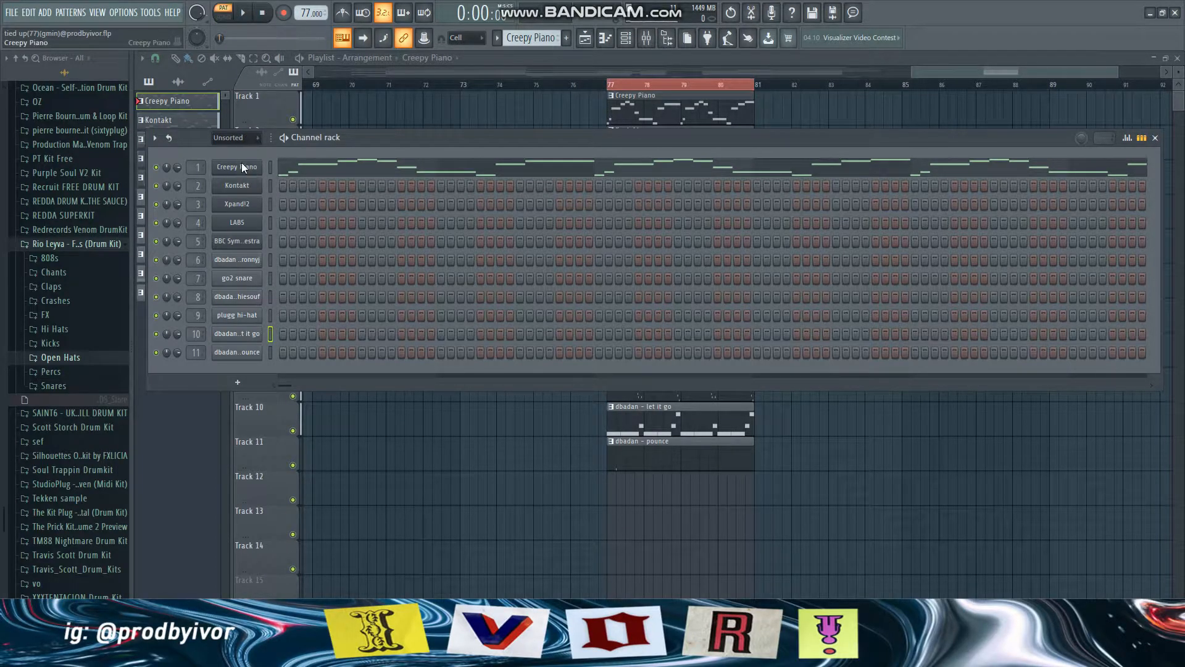
- Check the Creepy Piano instrument's preset, and play its melody in the piano roll
left_click(242, 164)
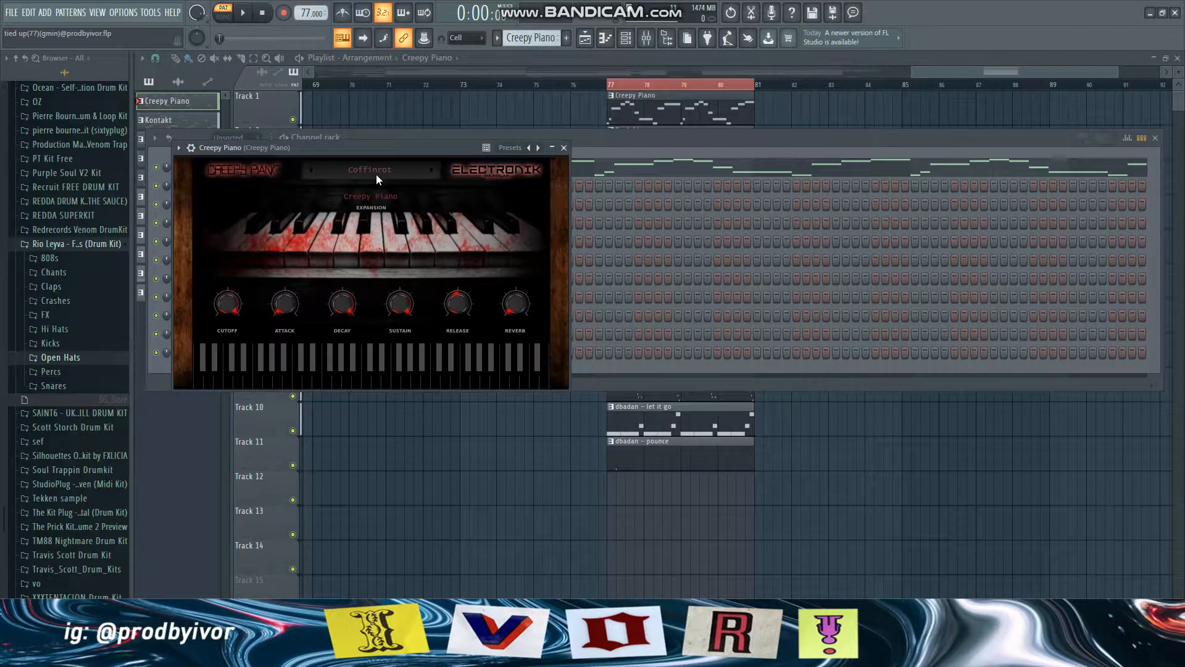
left_click(564, 147)
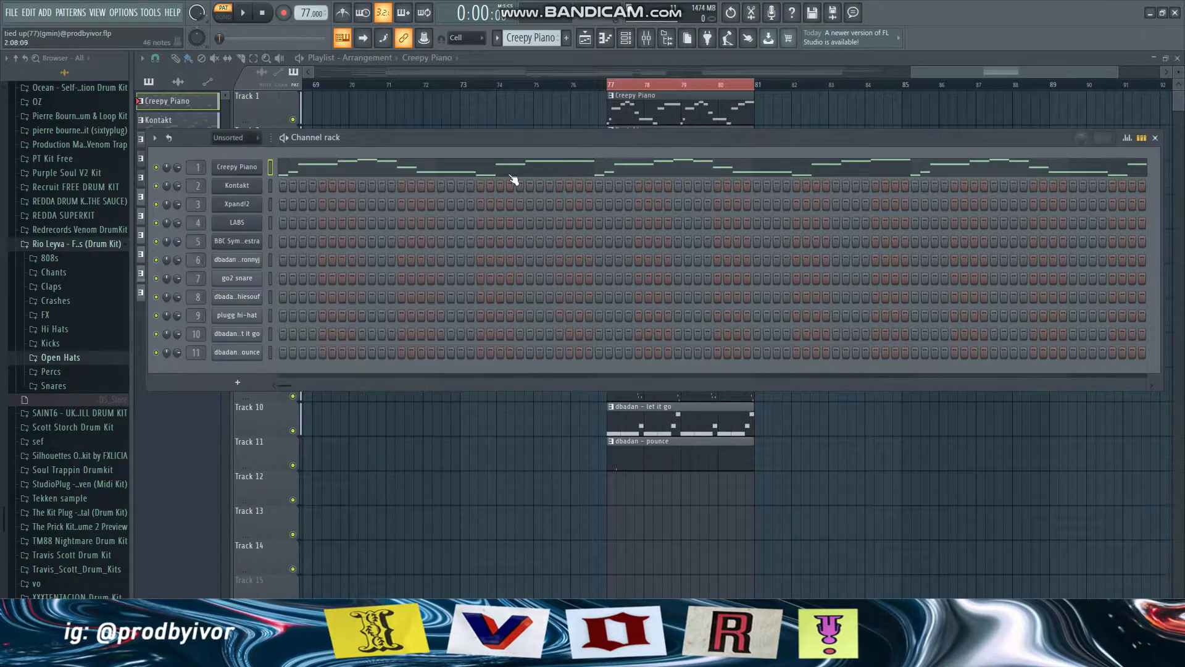
left_click(511, 178)
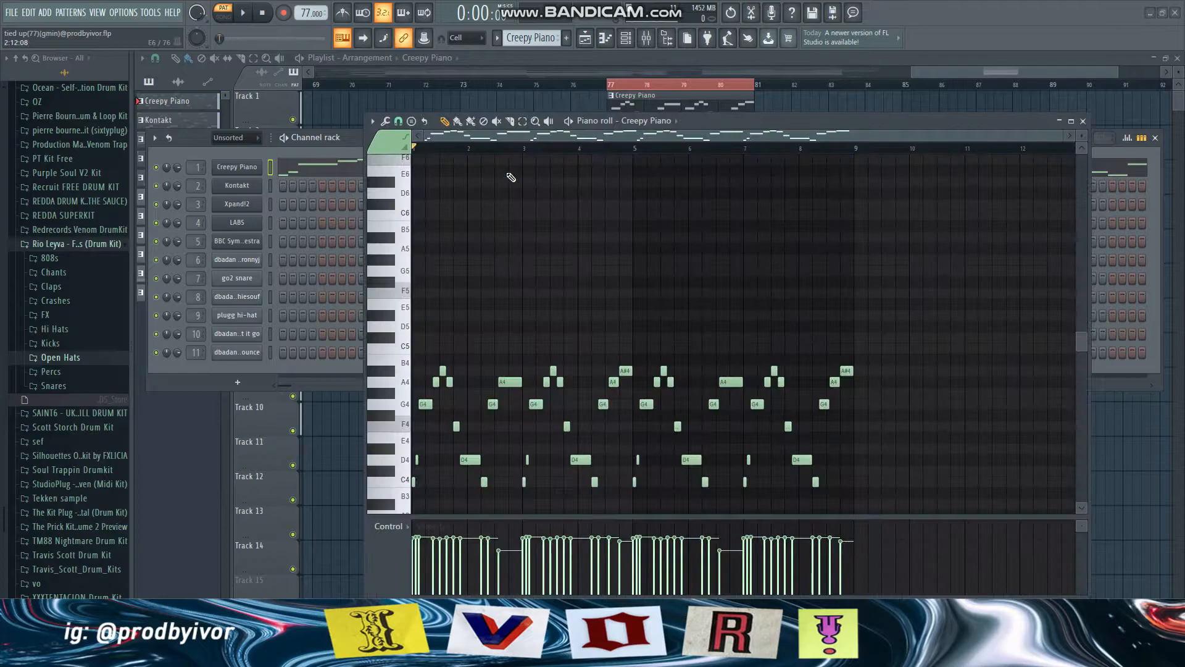
key("space")
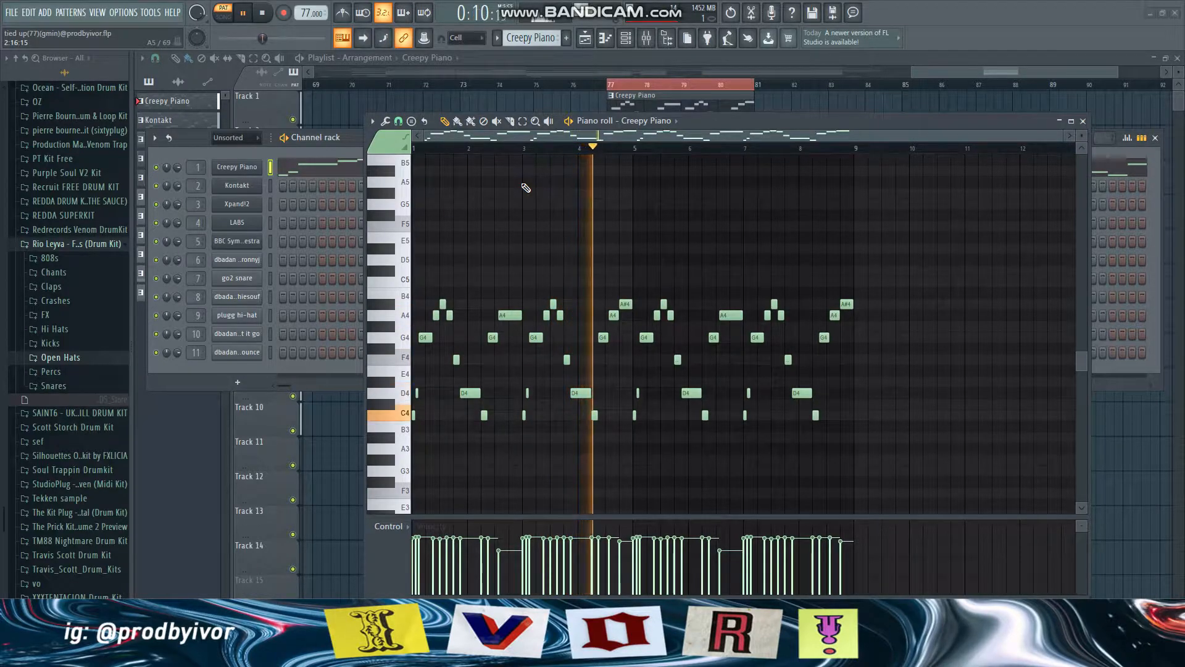
key("space")
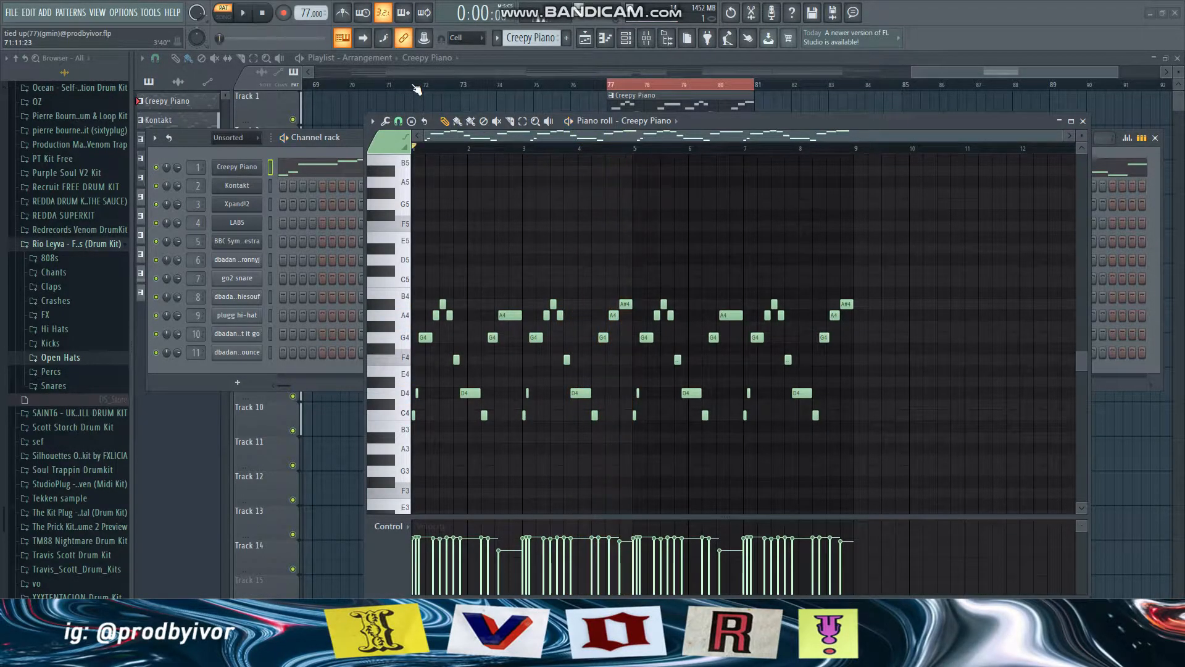
left_click(1082, 121)
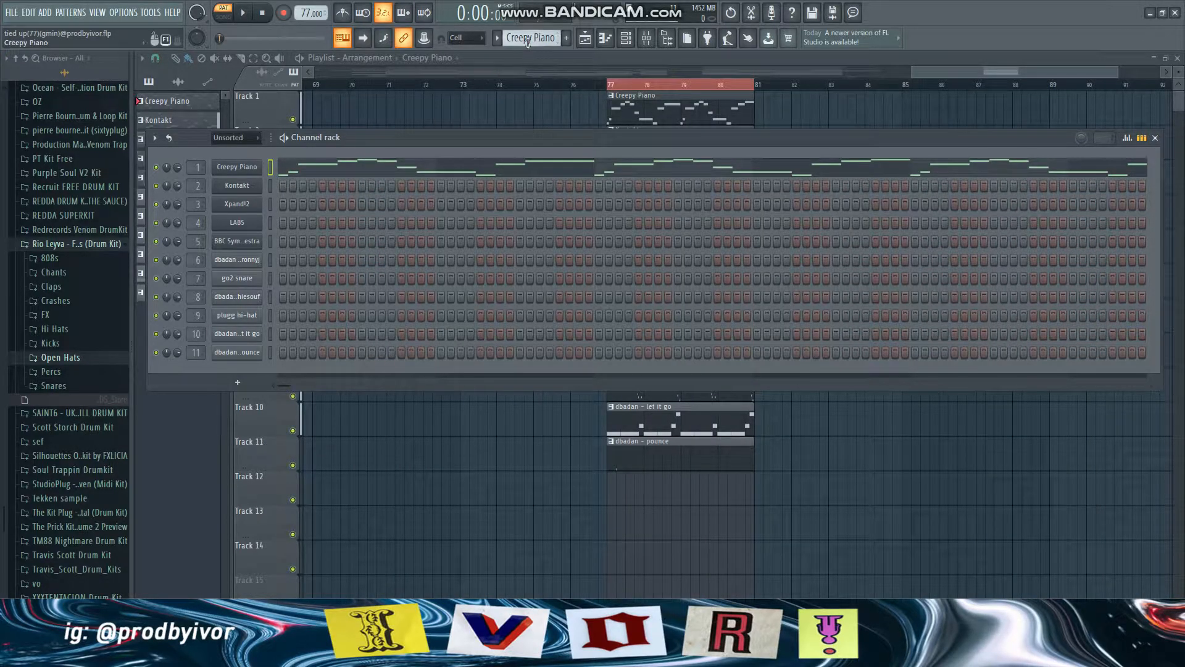
- Check the instrument loaded in the Kontakt channel, and play its pattern in the piano roll
scroll(532, 38, "down", 1)
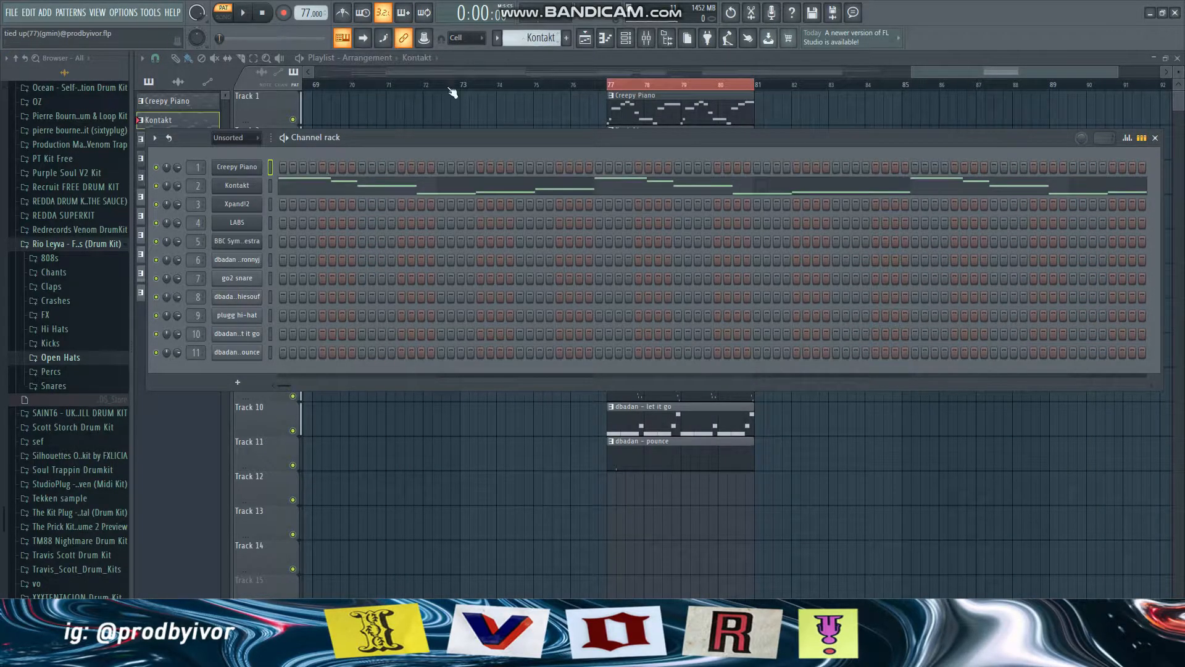
left_click(238, 187)
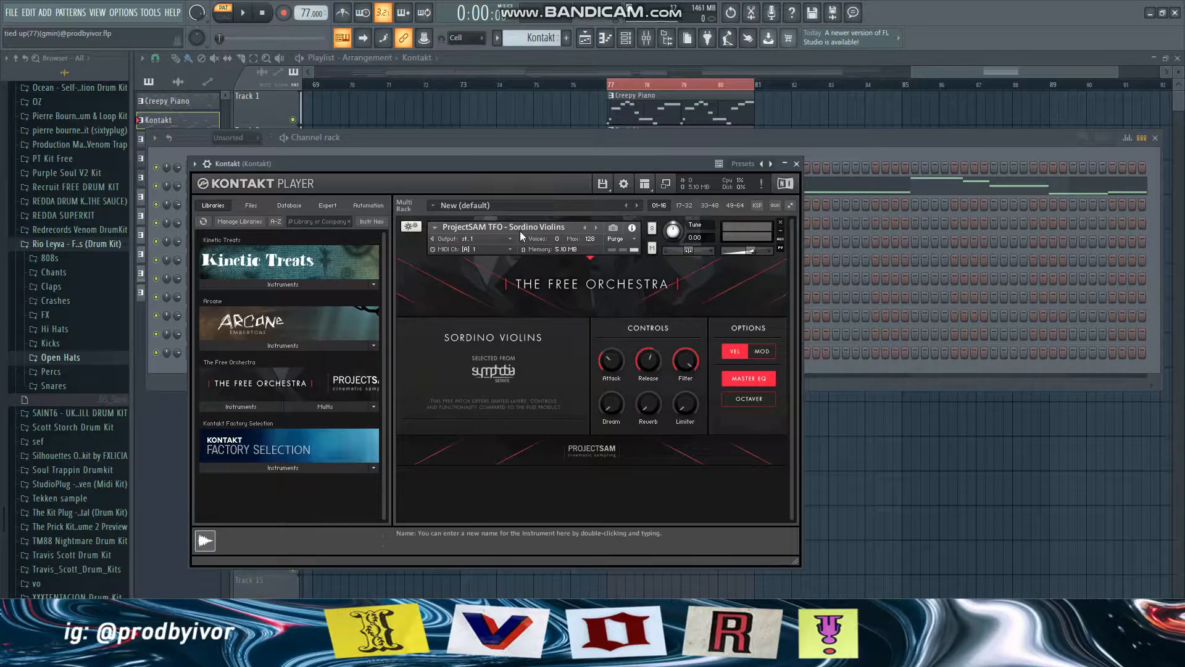
left_click(796, 164)
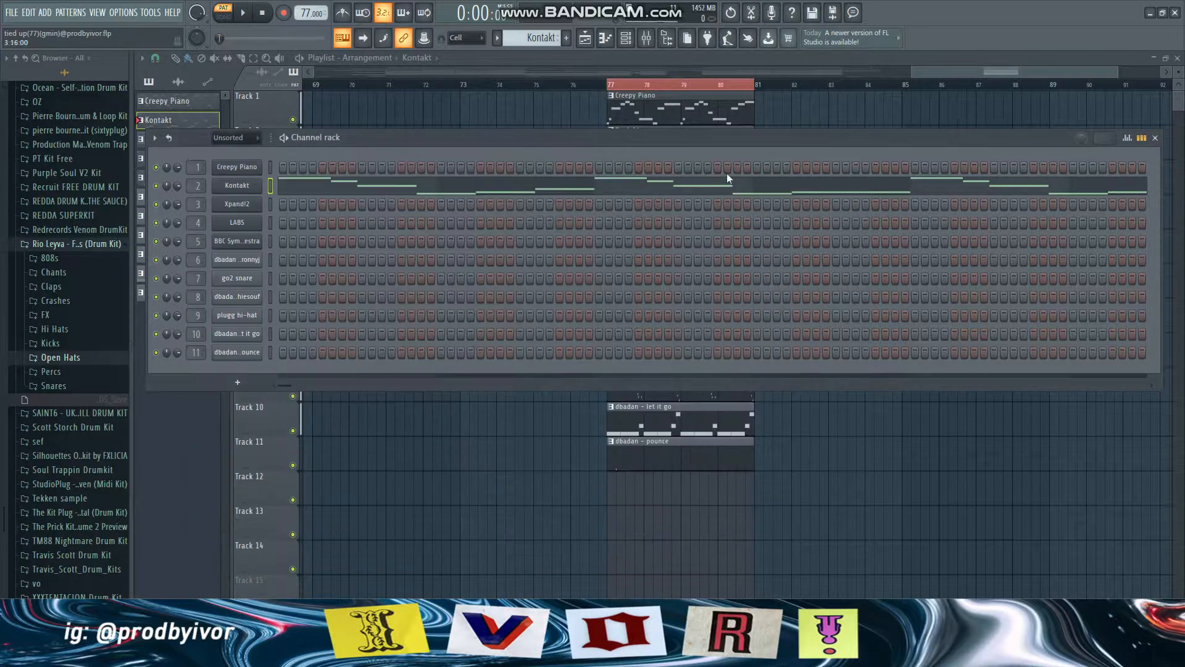
left_click(339, 188)
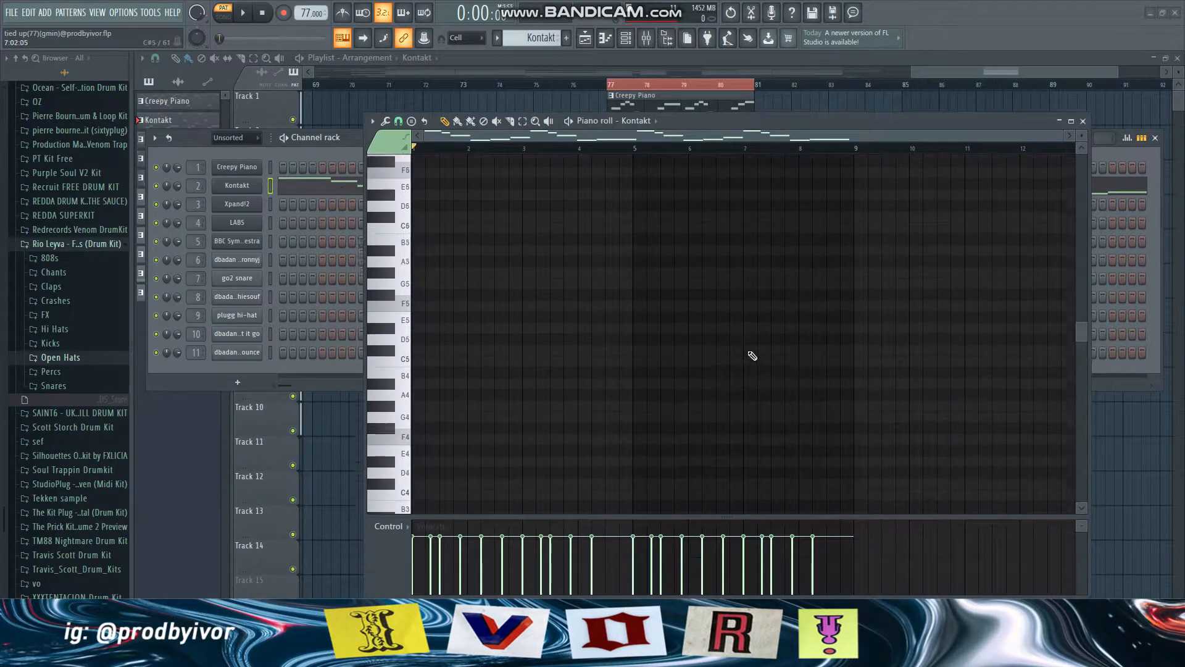
scroll(753, 355, "up", 3)
key("space")
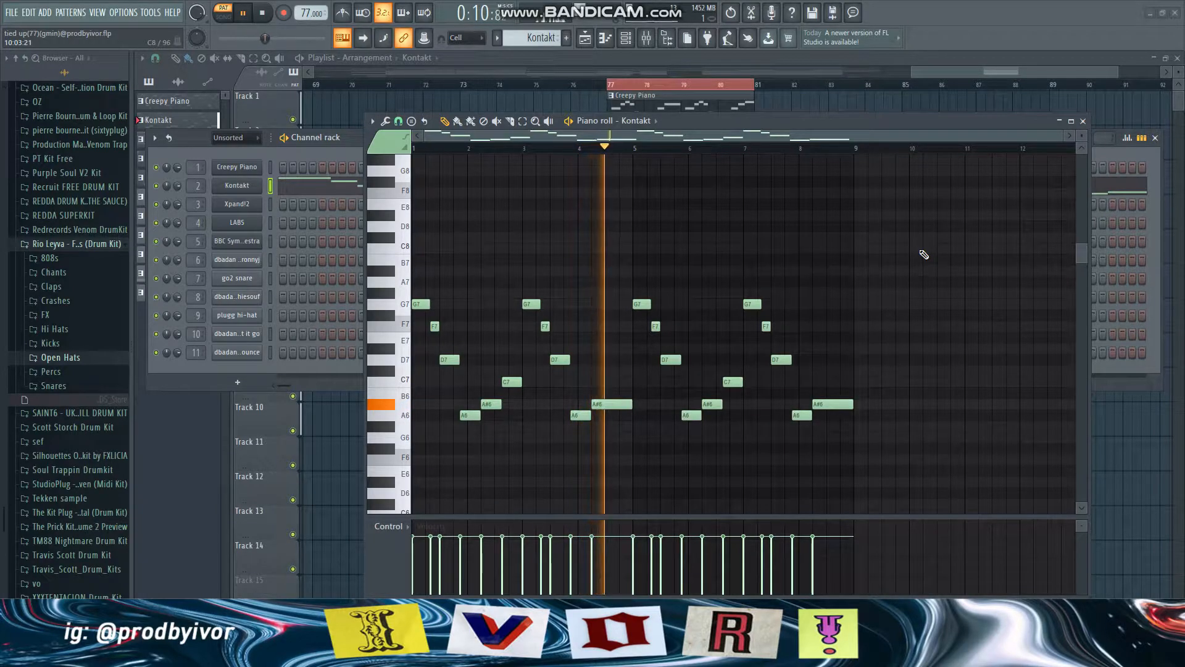
key("space")
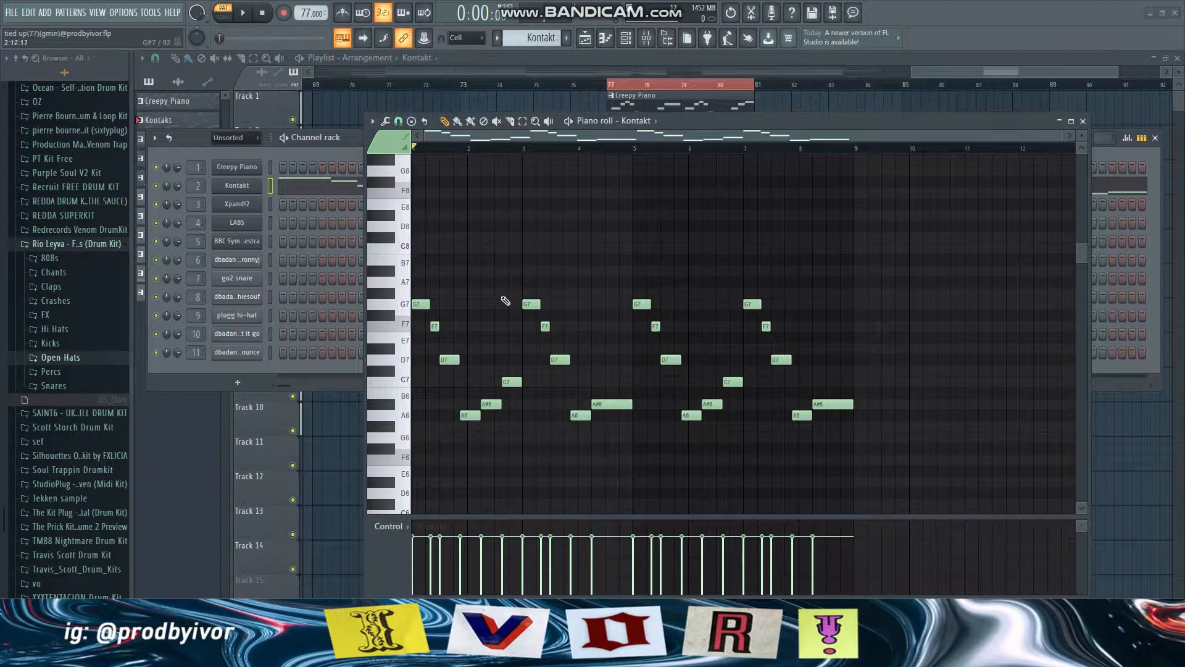
- Examine the pitches and lengths of the Kontakt melody's notes up close in the piano roll
scroll(436, 348, "up", 5)
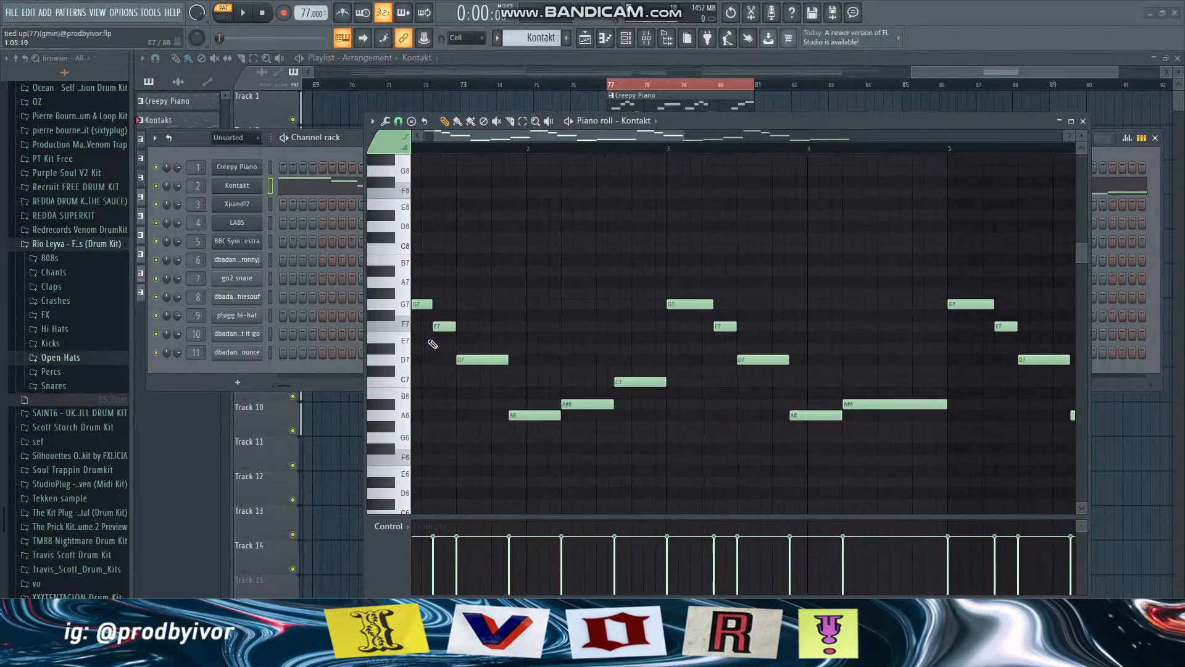
scroll(435, 349, "down", 2)
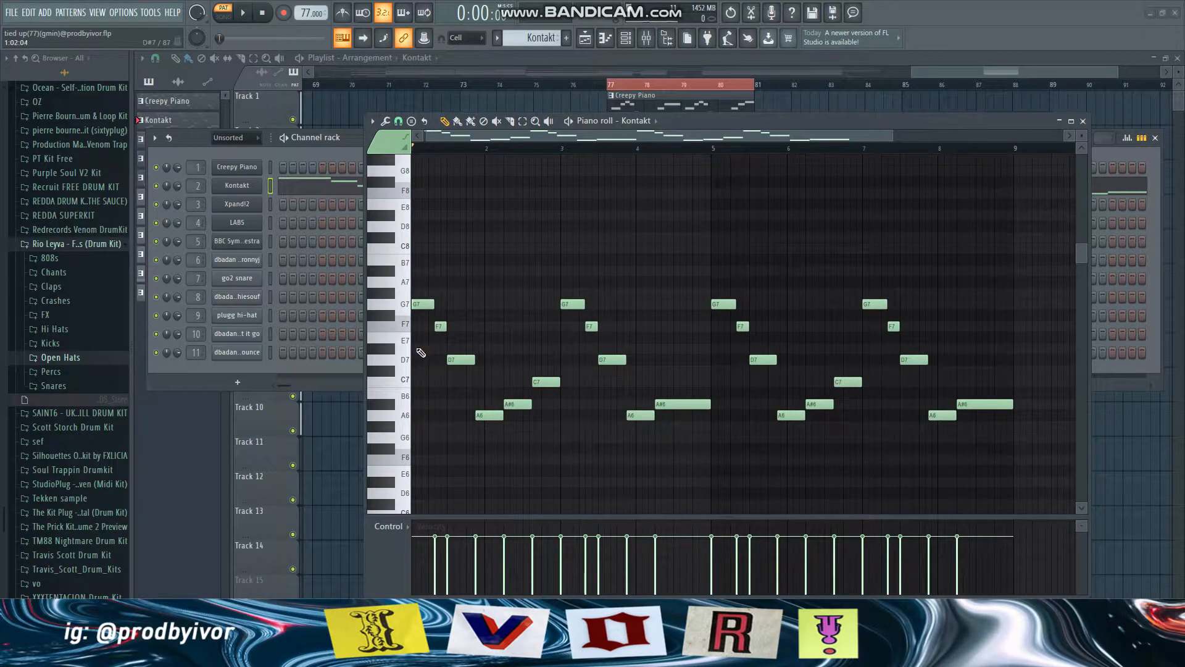
scroll(423, 353, "down", 2)
scroll(422, 353, "up", 3)
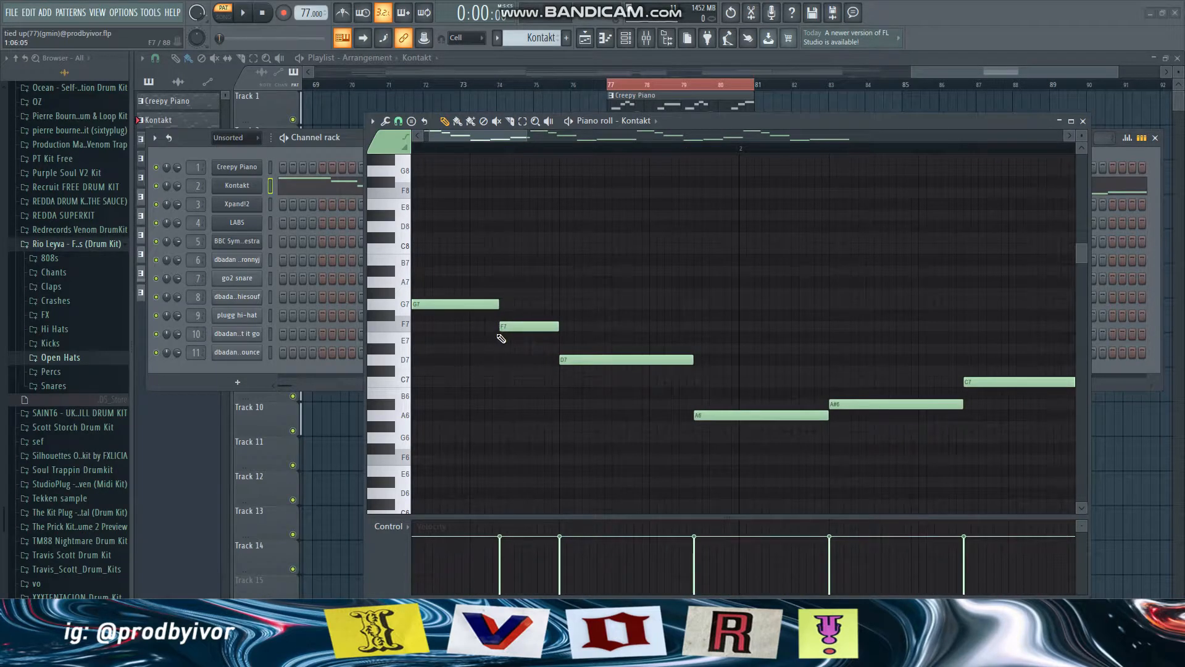
scroll(502, 330, "down", 4)
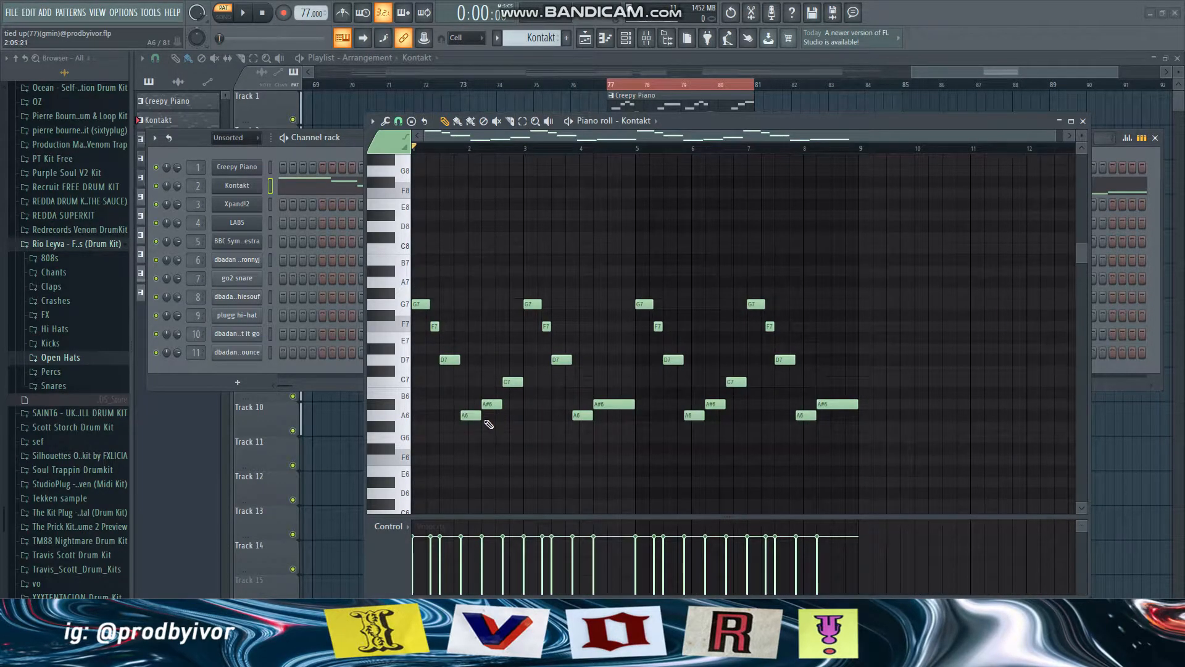
scroll(503, 398, "up", 3)
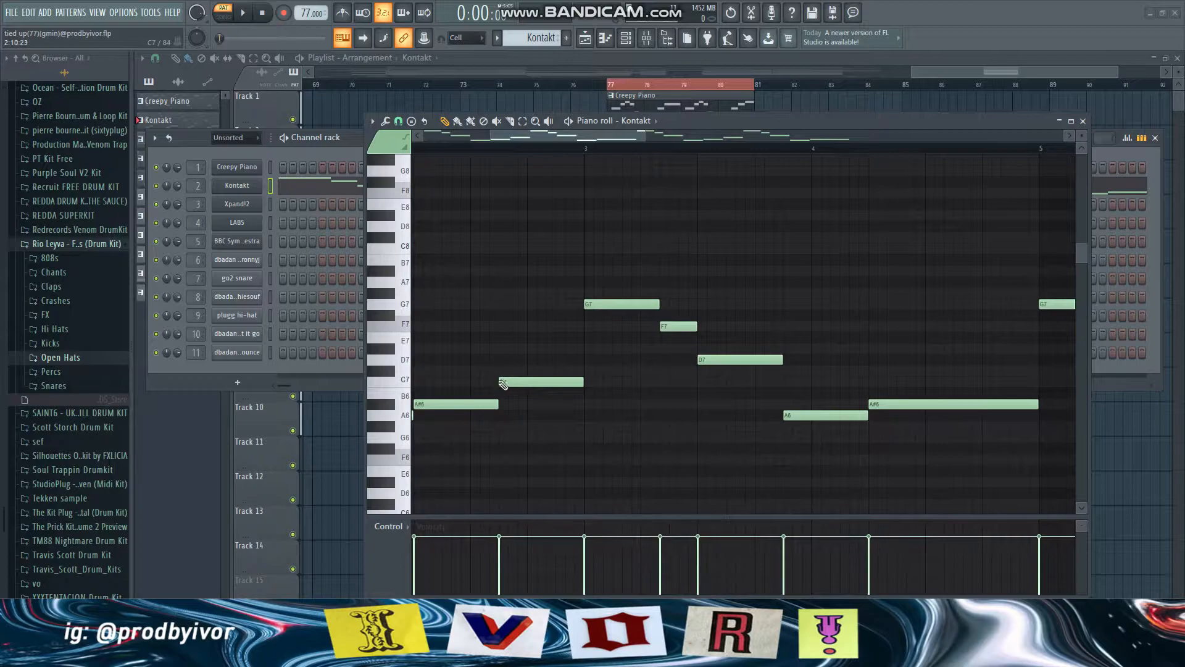
scroll(505, 381, "down", 3)
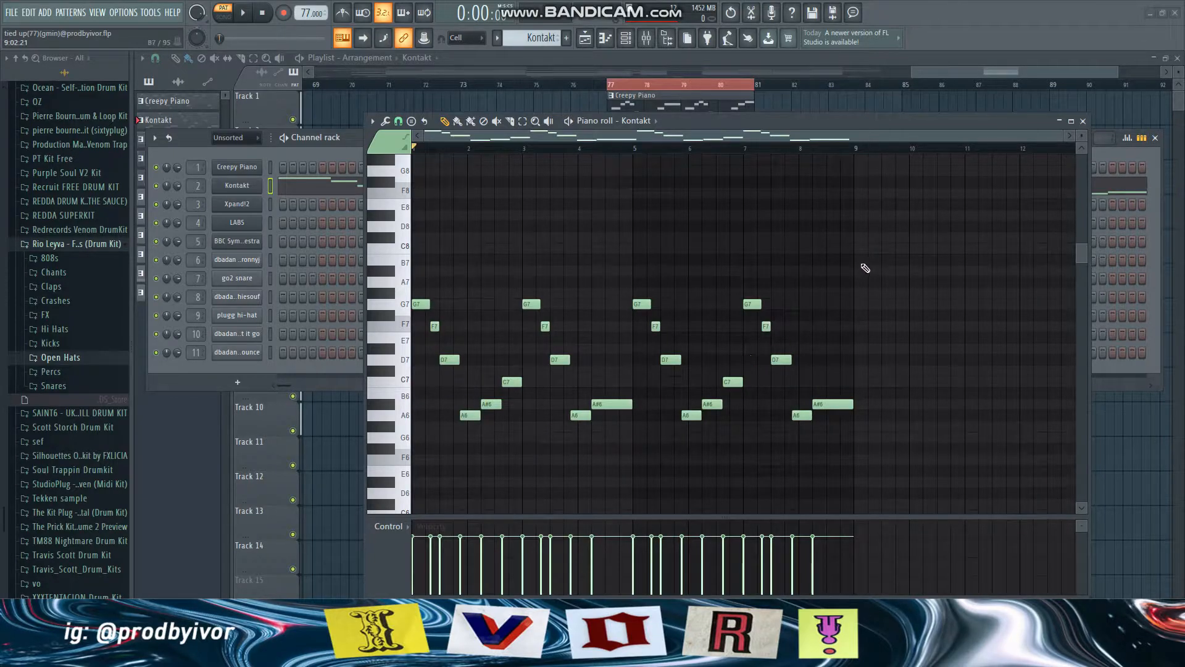
left_click(1084, 121)
- Check the Xpand!2 channel's sound layers, and play its chord pattern in the piano roll
left_click(244, 204)
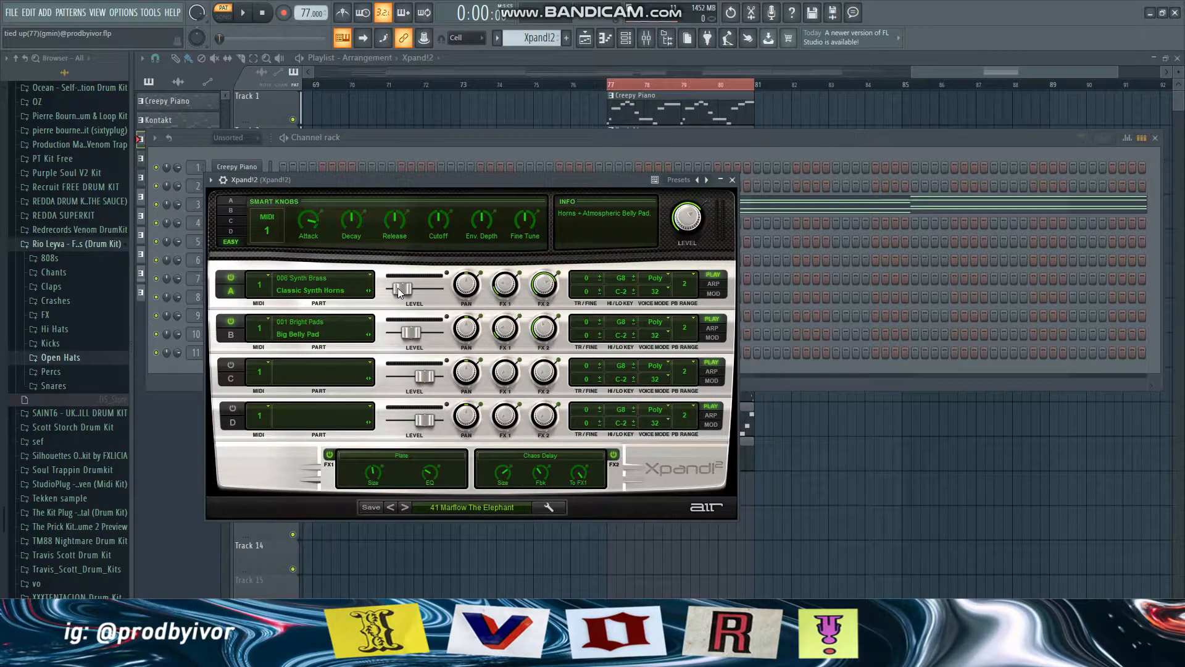
left_click(732, 180)
left_click(591, 211)
scroll(718, 345, "down", 10)
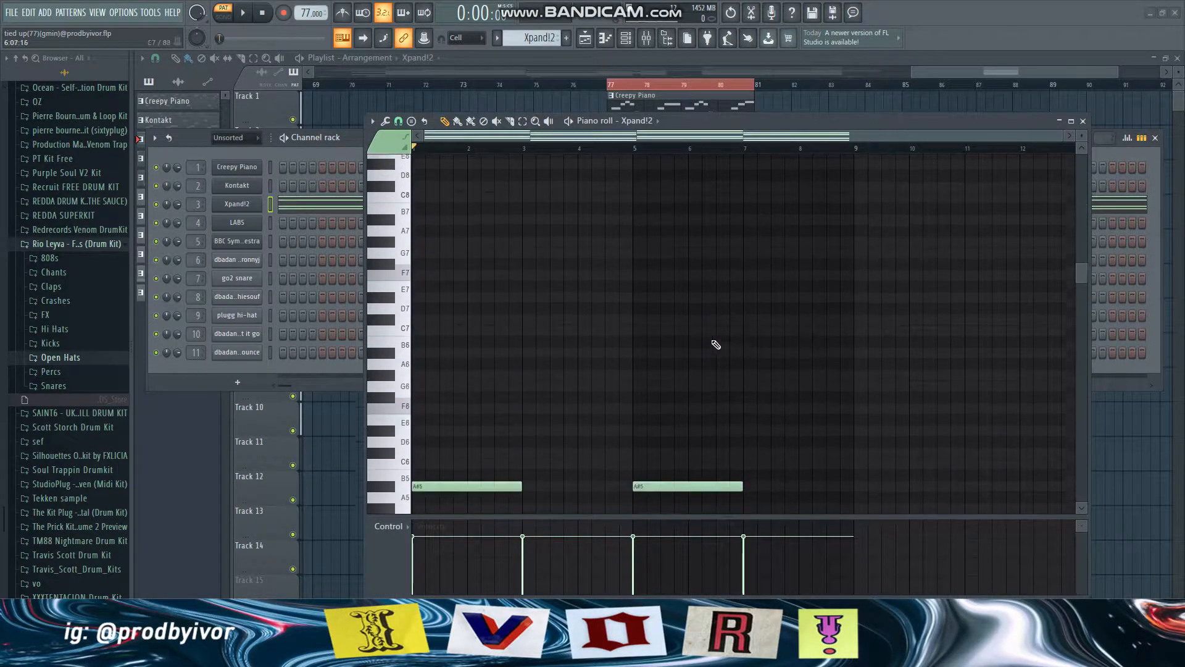
key("space")
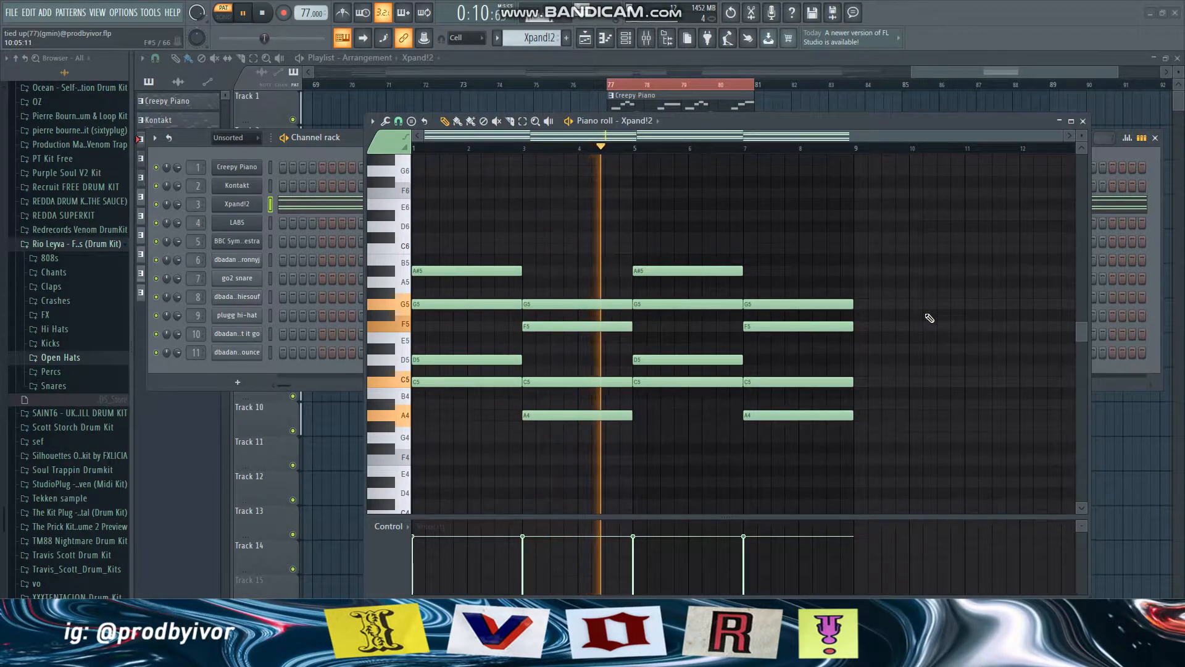
key("space")
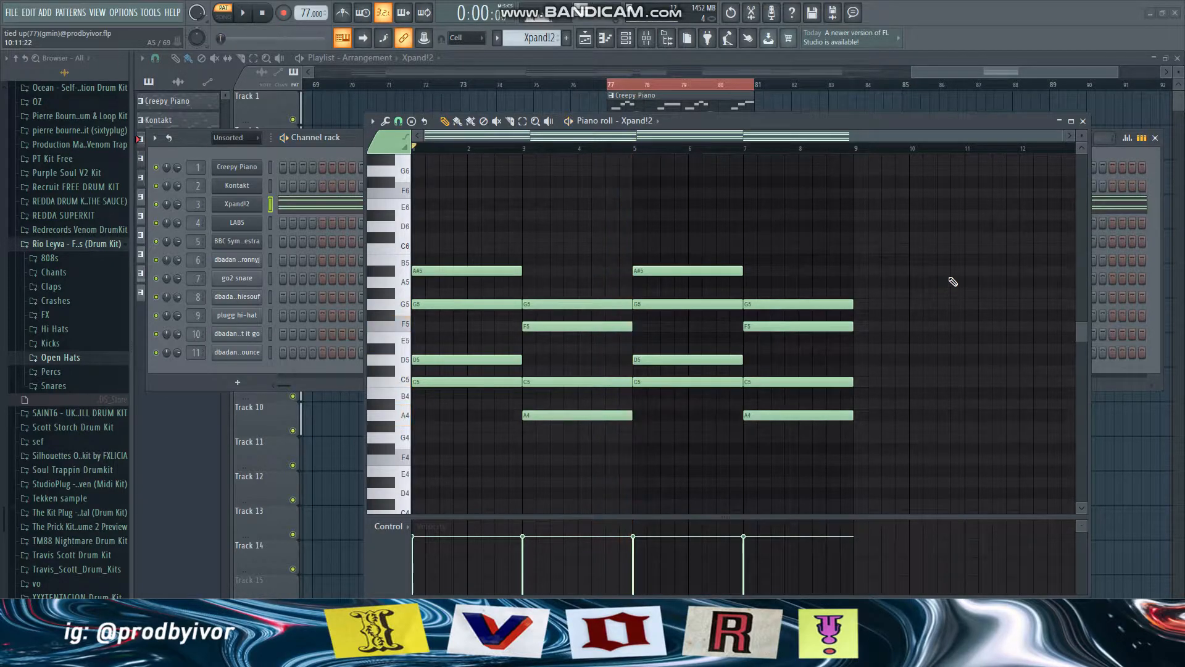
left_click(1083, 121)
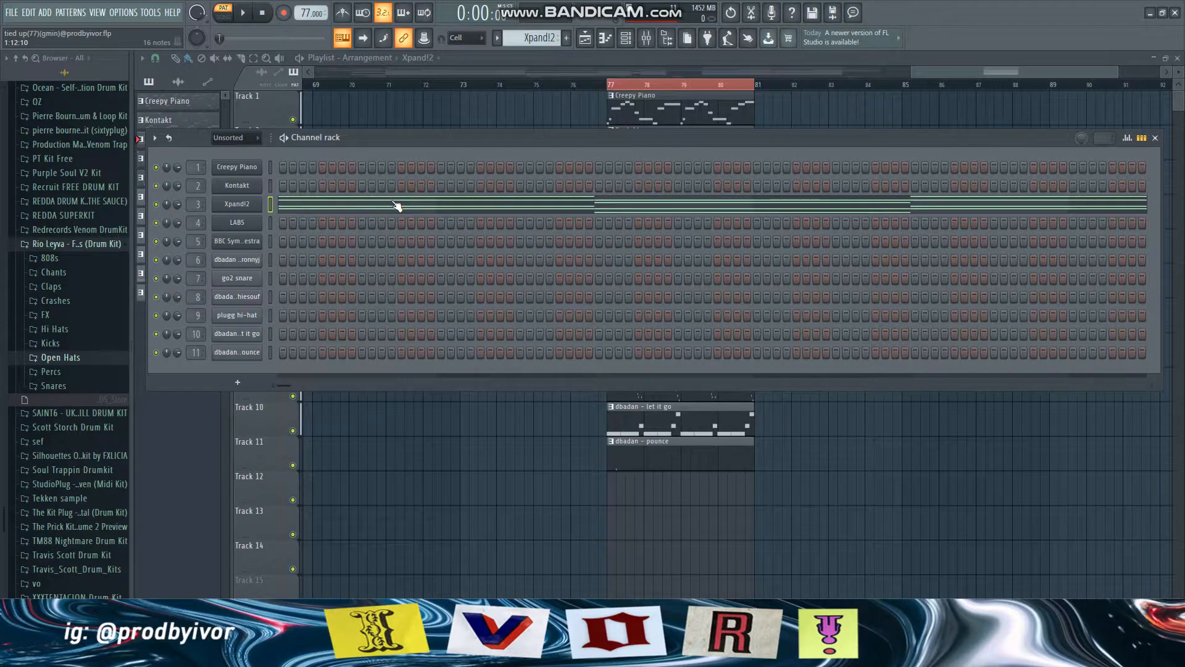
- Look through the LABS instrument's preset list, and play the LABS pattern in the piano roll
scroll(542, 43, "down", 1)
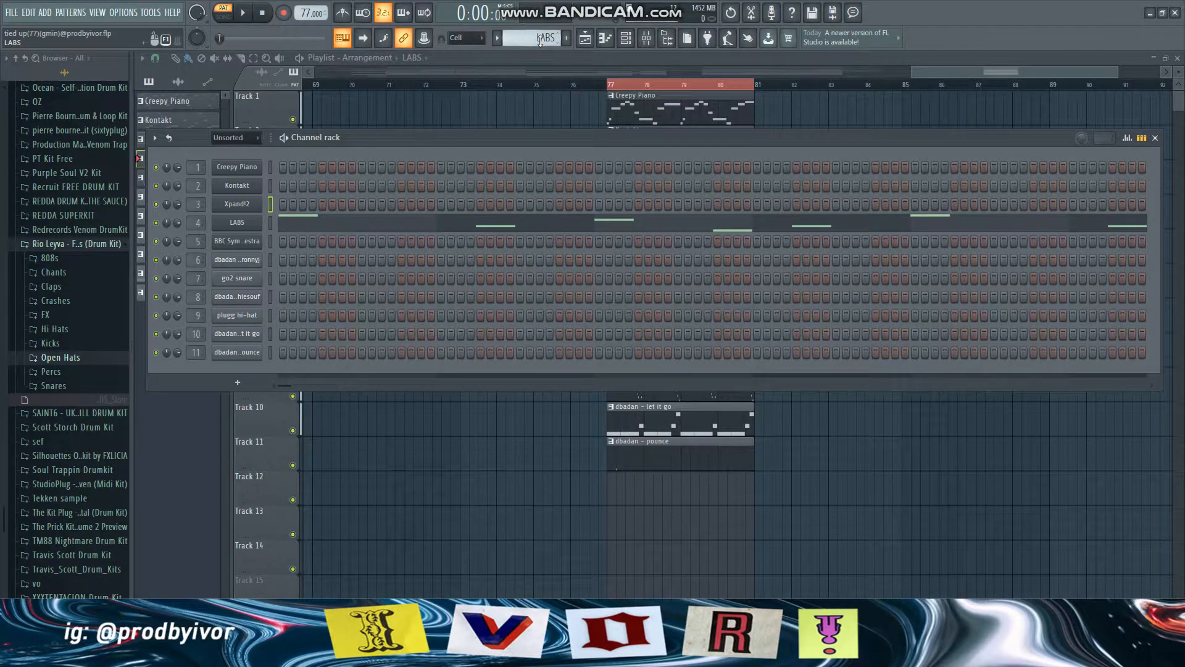
left_click(245, 225)
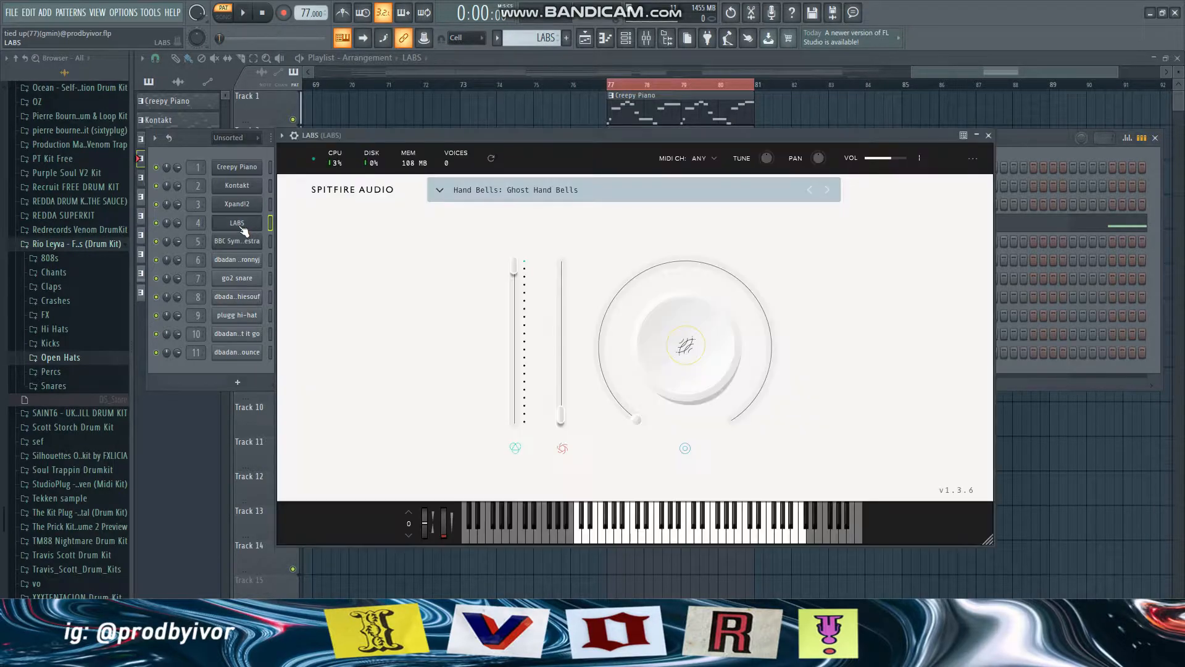
left_click(550, 190)
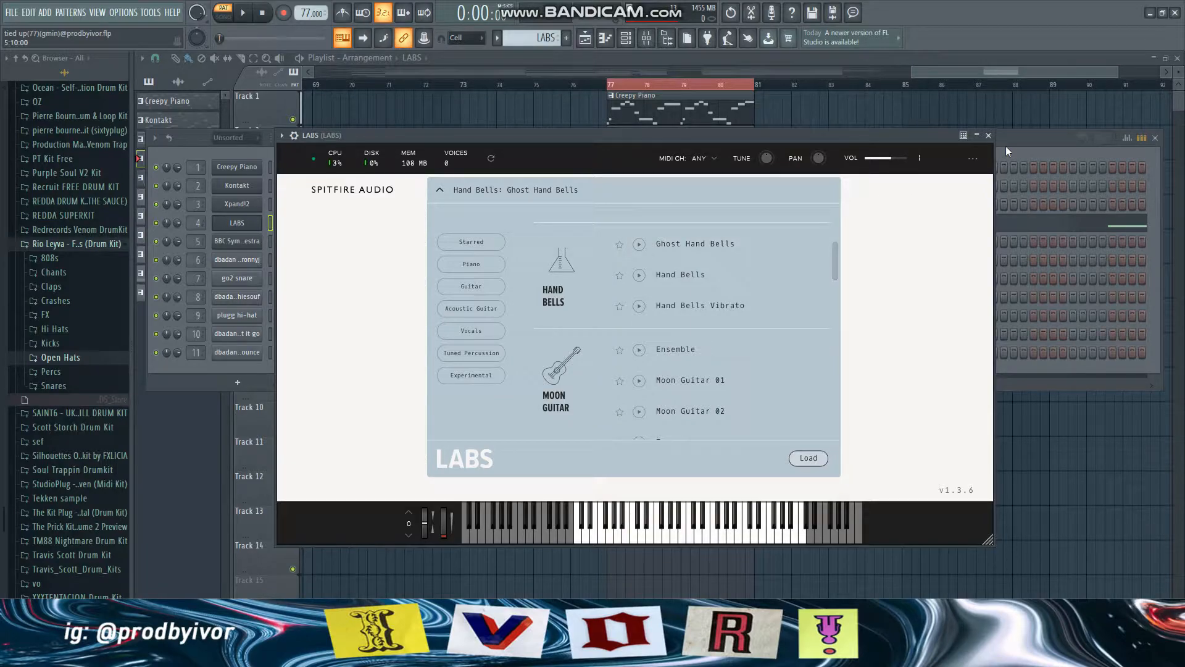
left_click(988, 135)
left_click(400, 230)
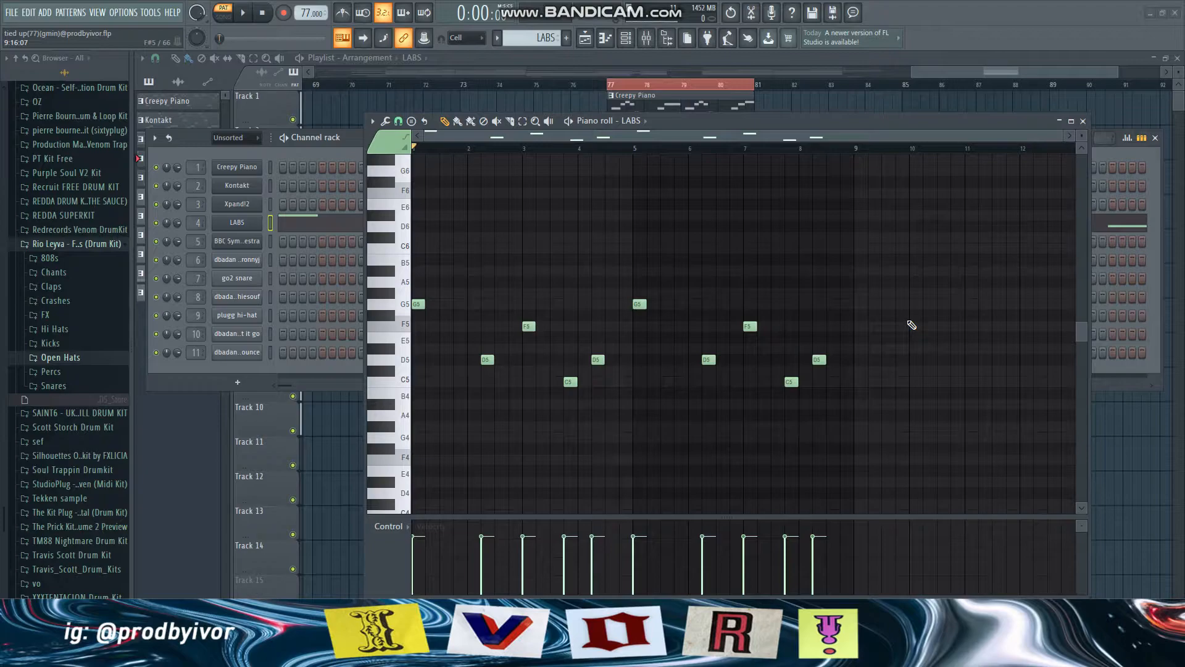
key("space")
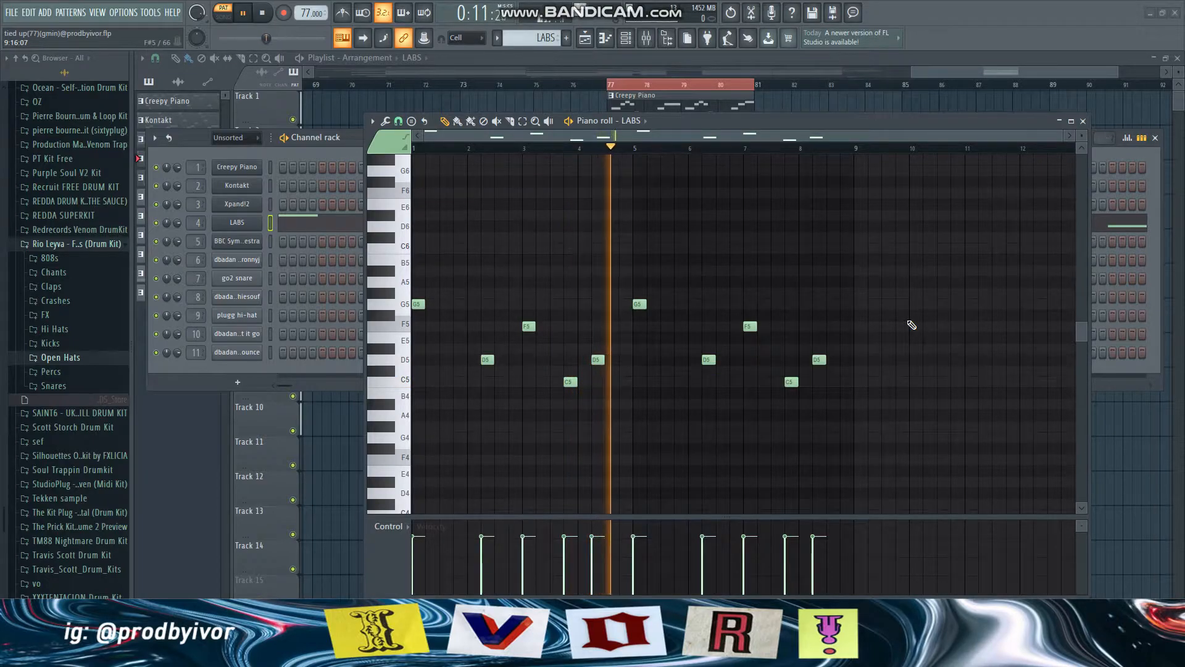
key("space")
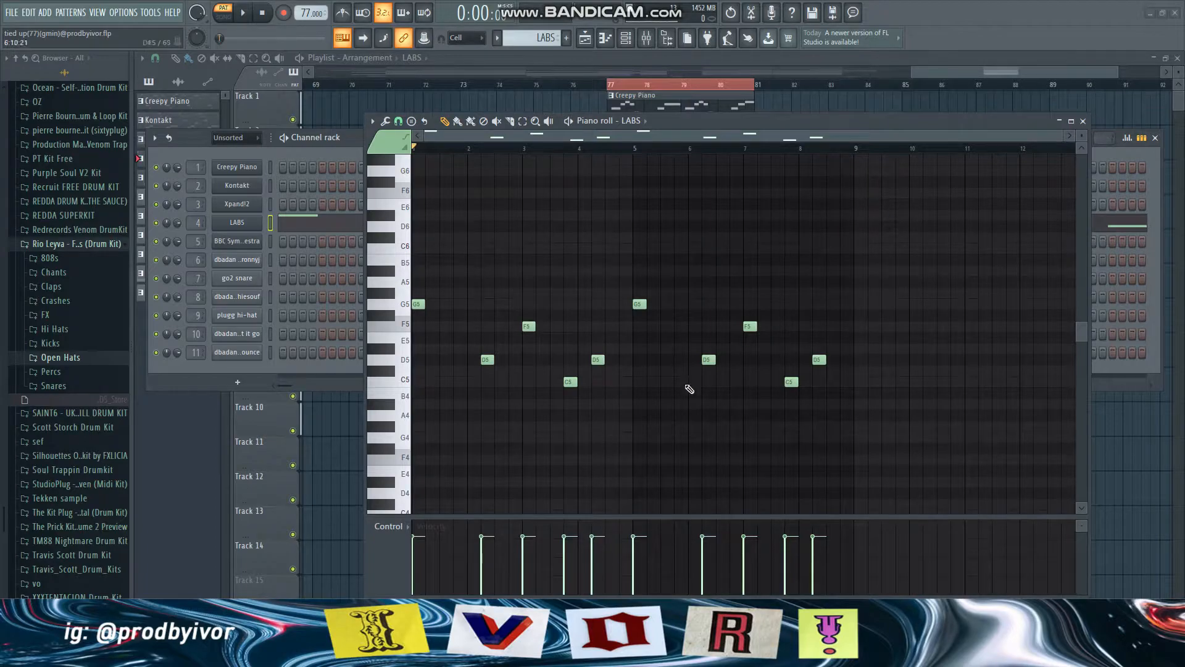
key("Escape")
- View the BBC Symphony Orchestra pattern's notes in the piano roll, and check the plugin's loaded instrument and articulation
scroll(530, 38, "down", 1)
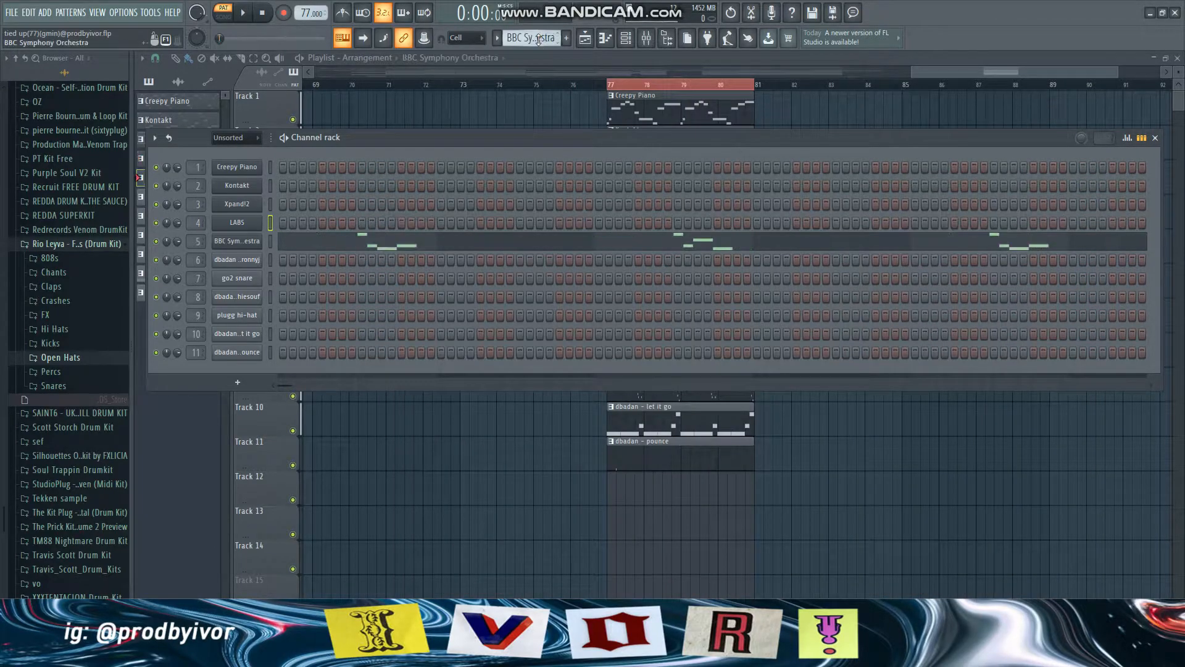
left_click(517, 240)
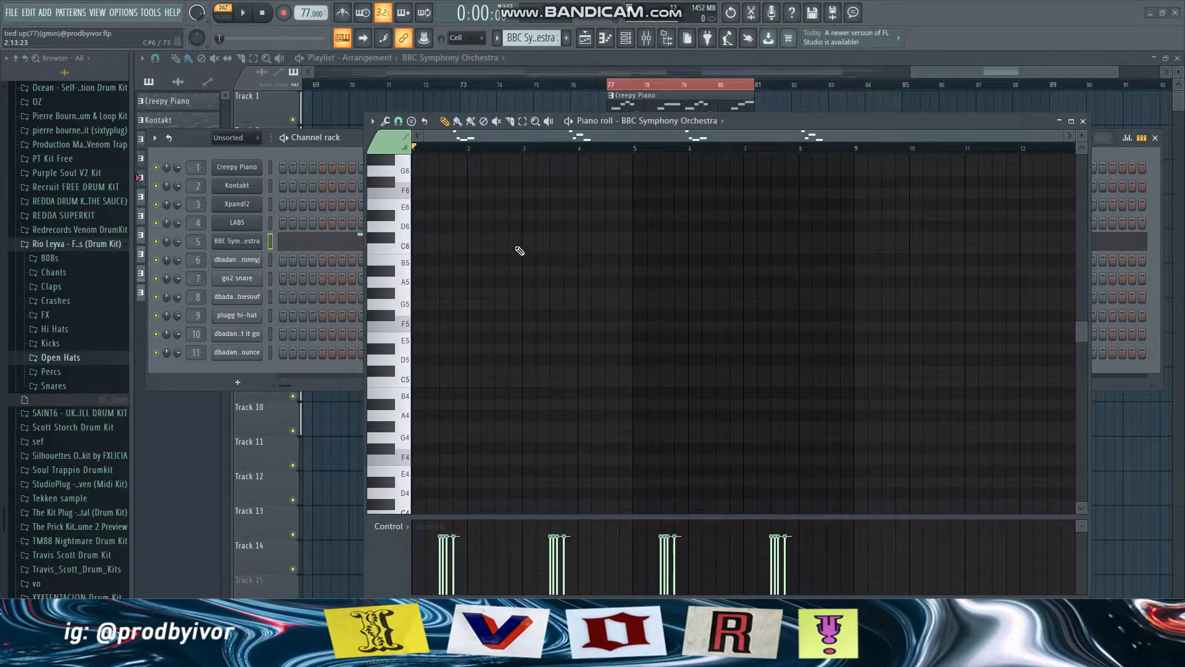
scroll(619, 398, "up", 6)
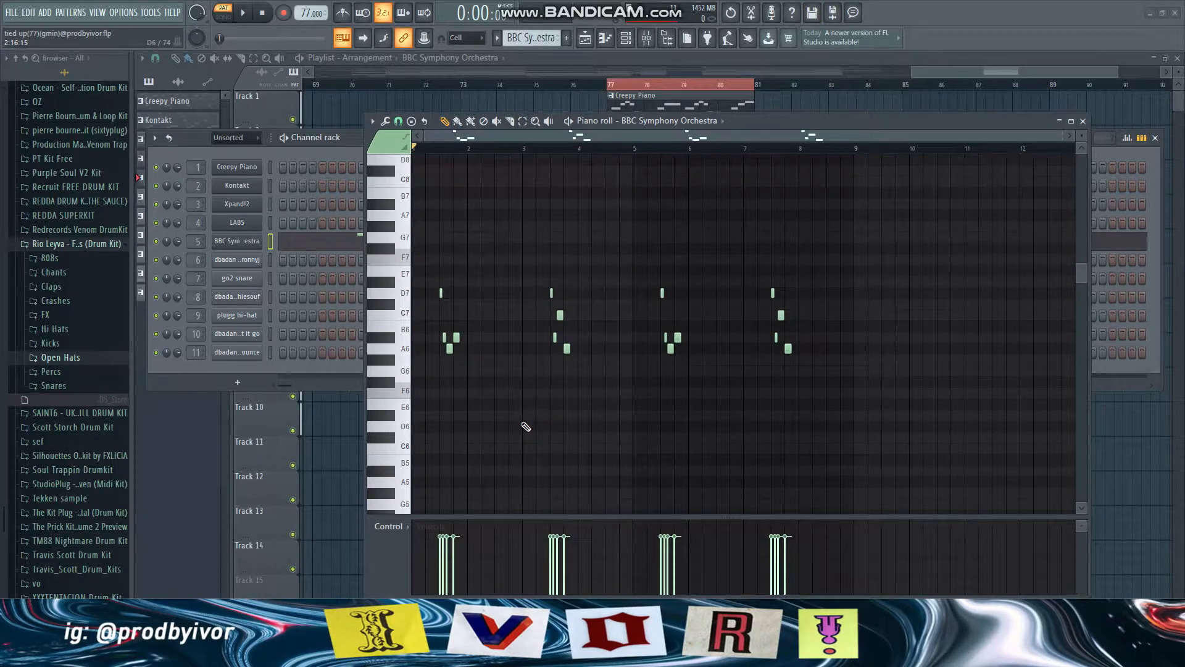
left_click(234, 242)
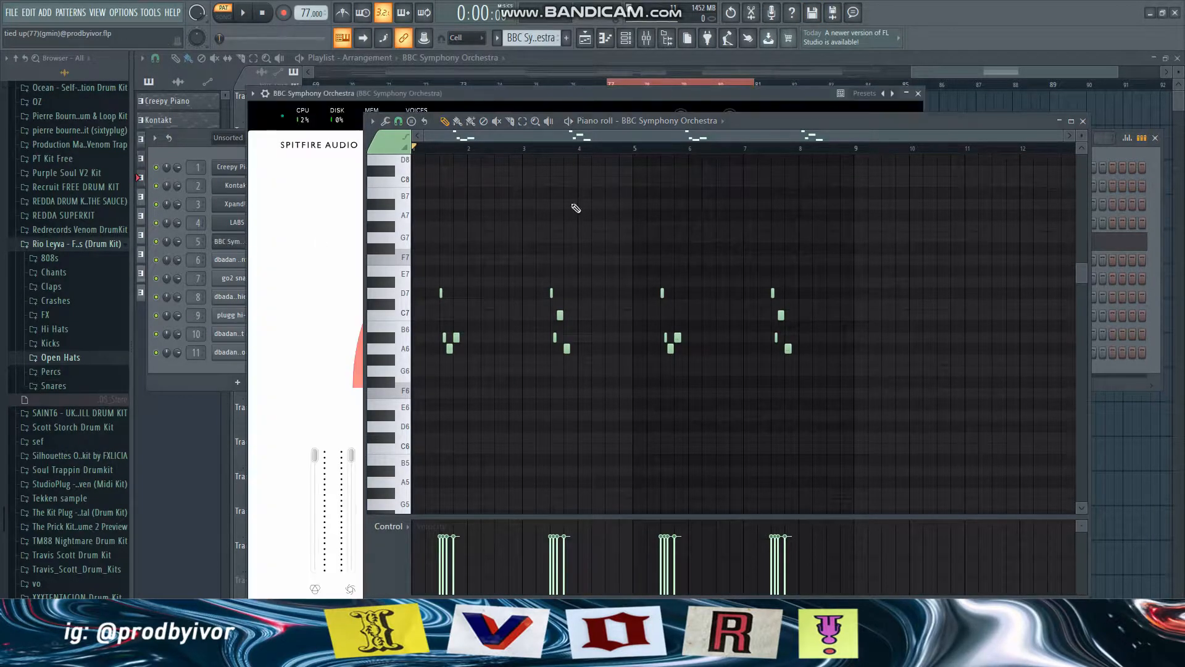
left_click(1084, 121)
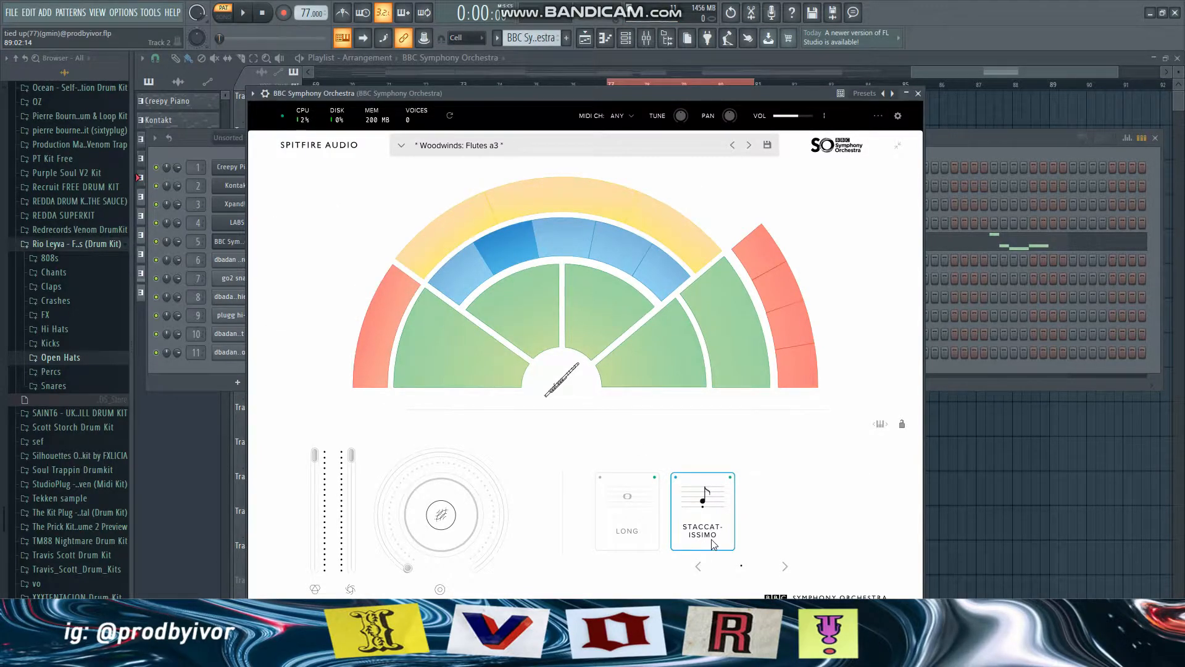
left_click(919, 93)
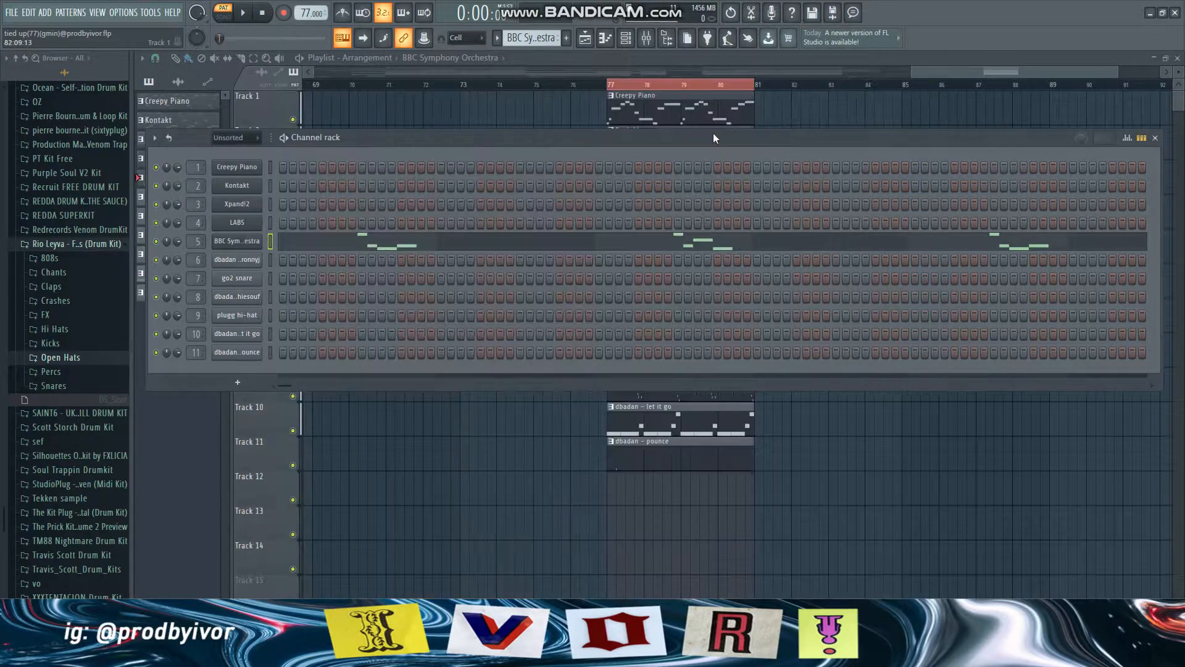
- Play the BBC Symphony Orchestra pattern in the piano roll
left_click(391, 244)
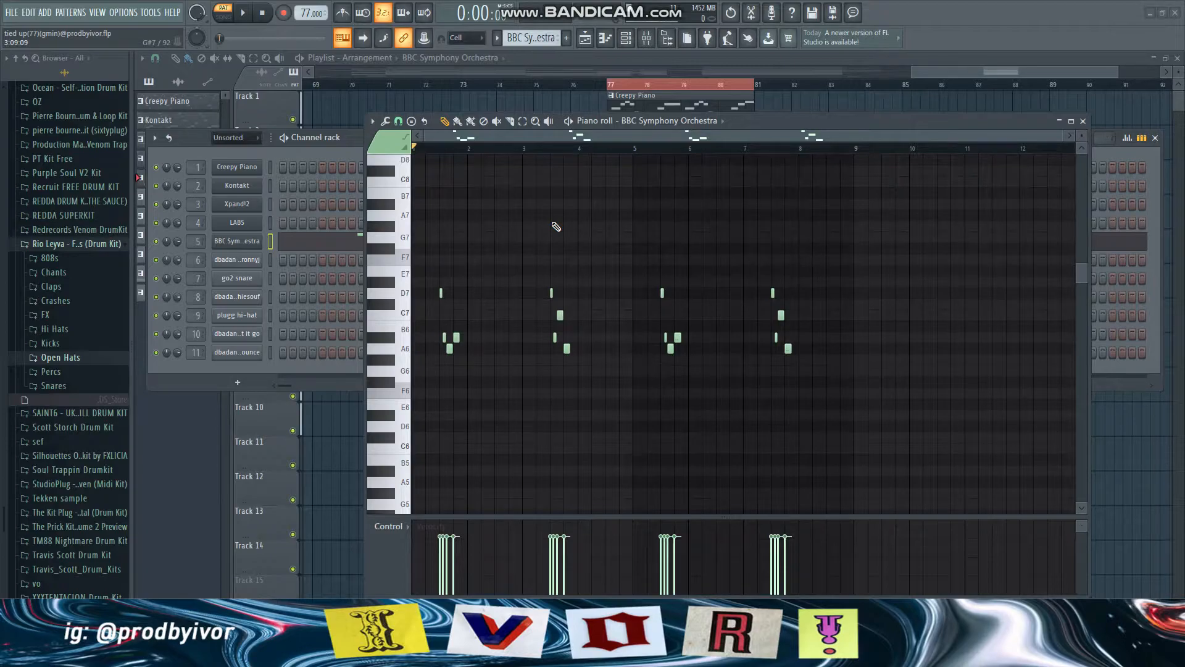
key("space")
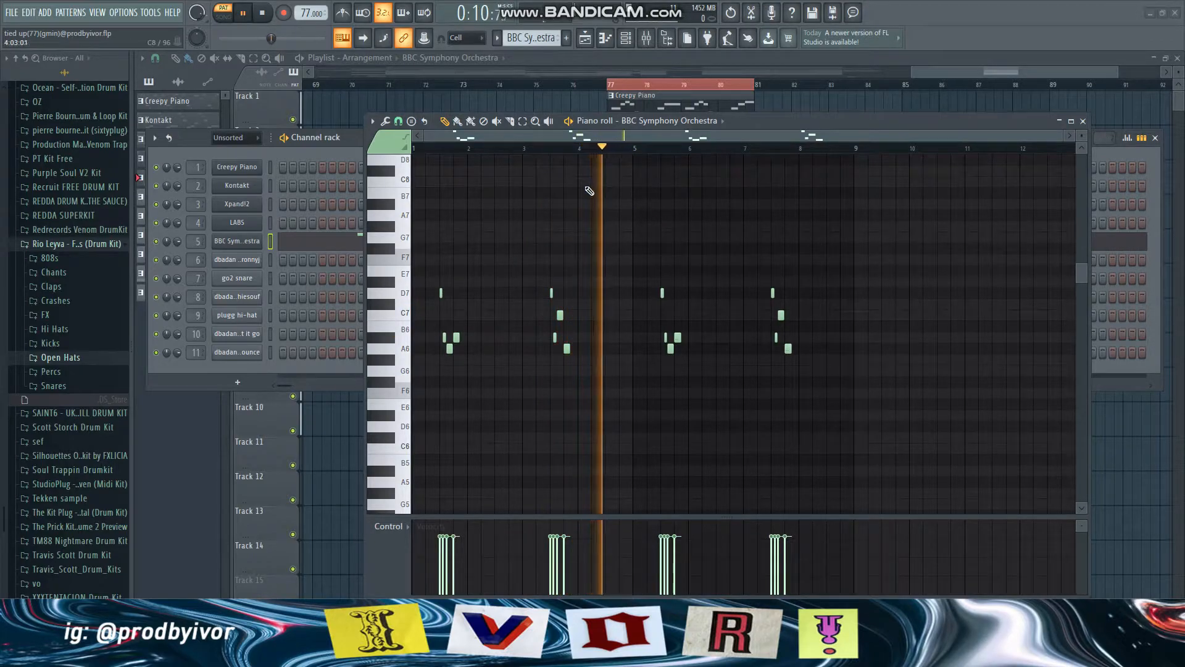
key("space")
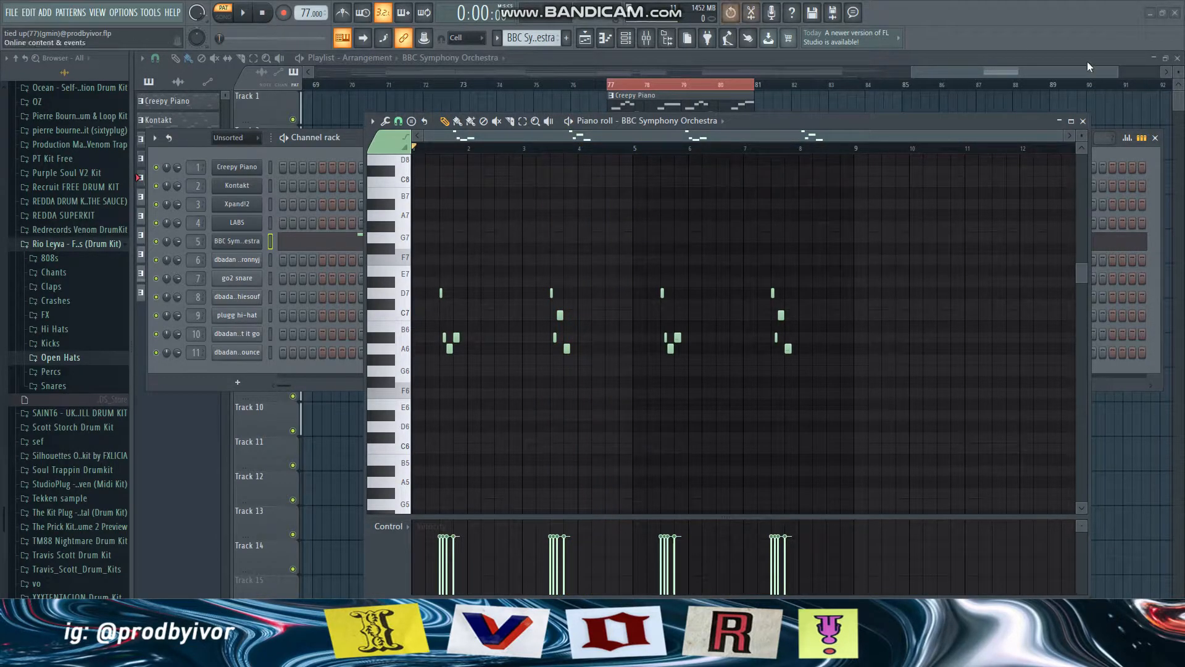
left_click(1082, 121)
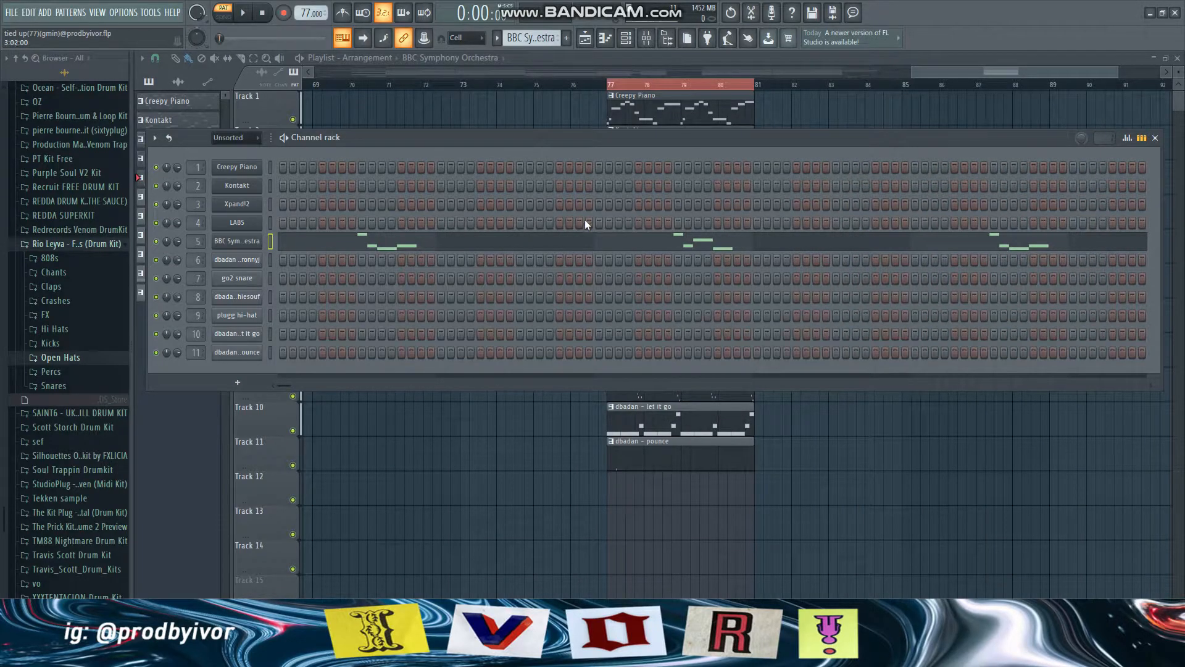
- Play the five melodic clips together in the playlist with the drum clips on Tracks 6 to 11 temporarily muted
key("F6")
left_click_drag(716, 501, 667, 290)
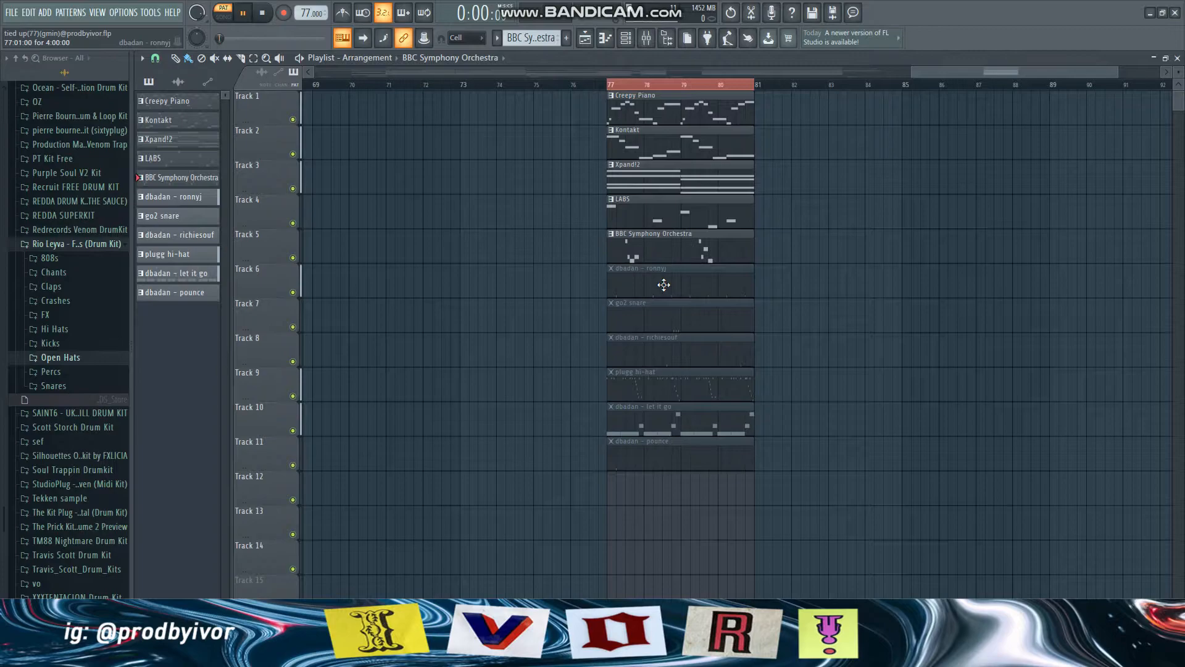
key("l")
key("space")
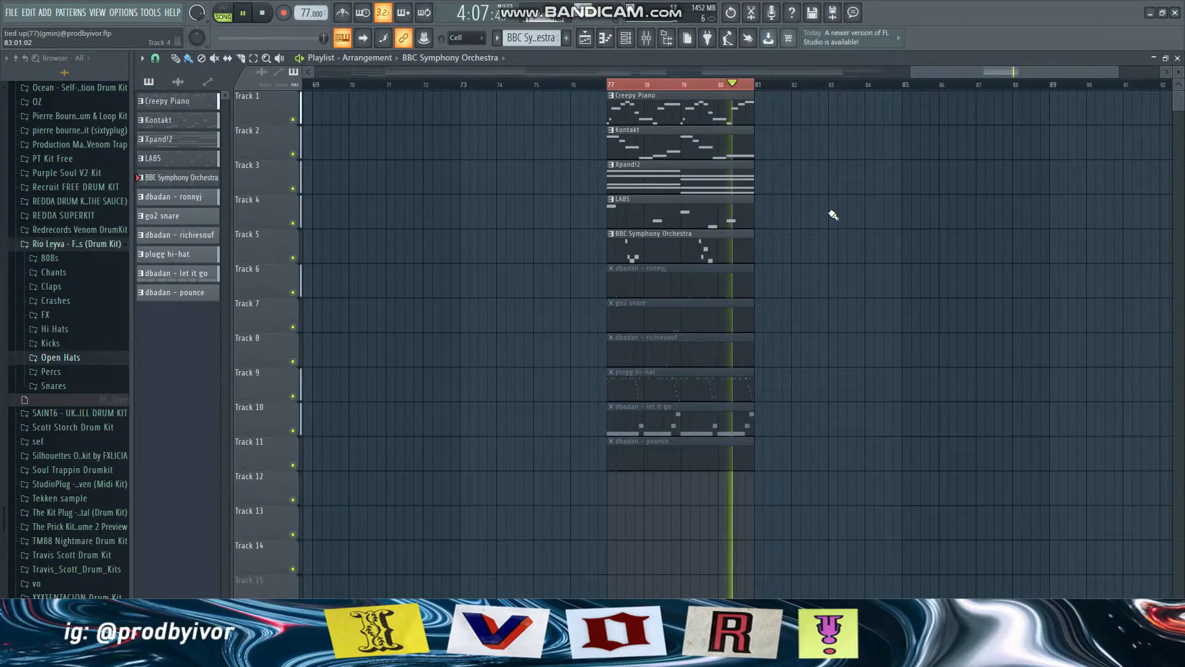
key("space")
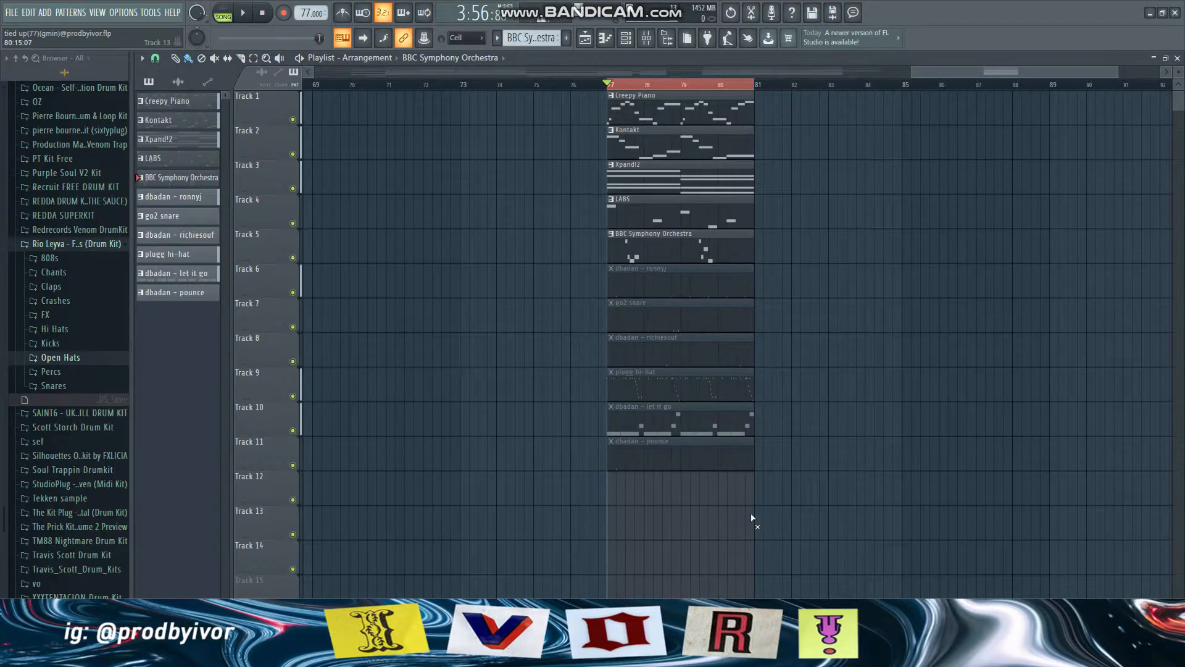
left_click_drag(752, 516, 676, 281)
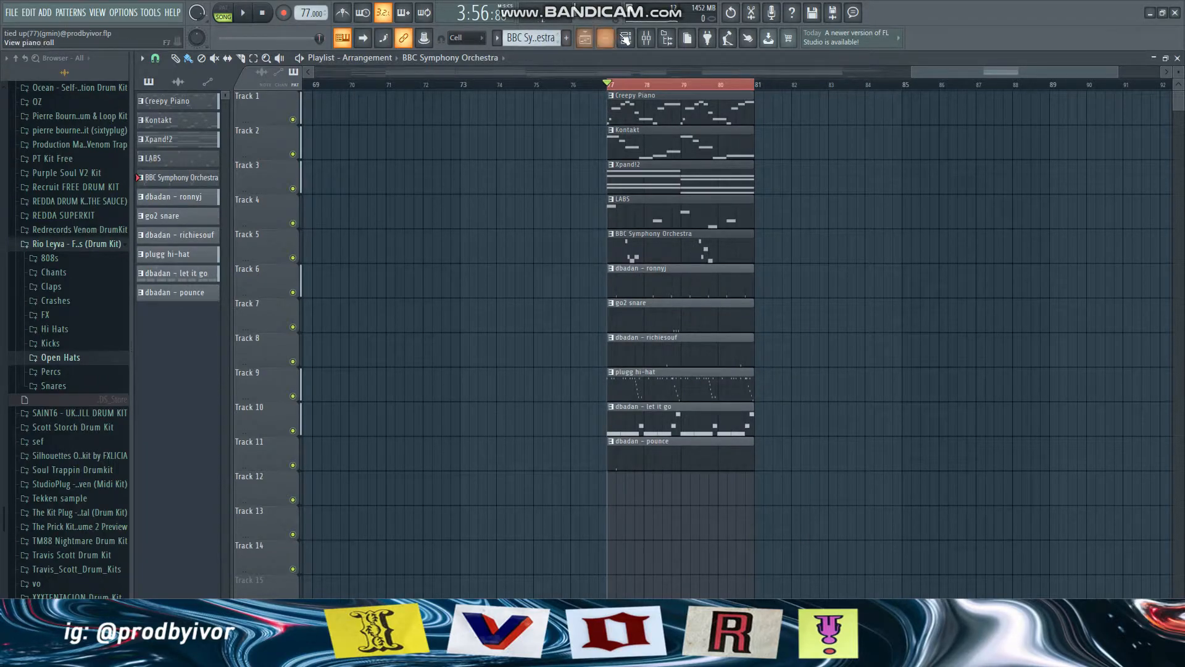
- Switch to the dbadan - ronnyj pattern in pattern mode, and play it in the piano roll
left_click(626, 39)
scroll(512, 35, "down", 1)
left_click(230, 16)
right_click(216, 257)
left_click(295, 263)
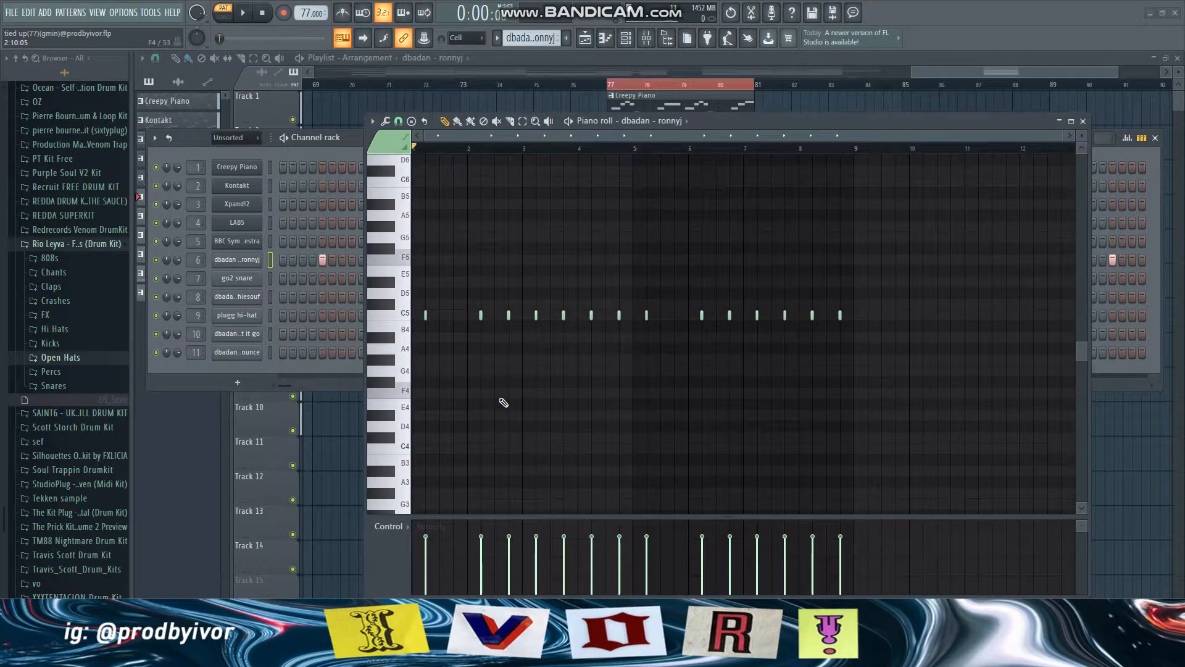
key("space")
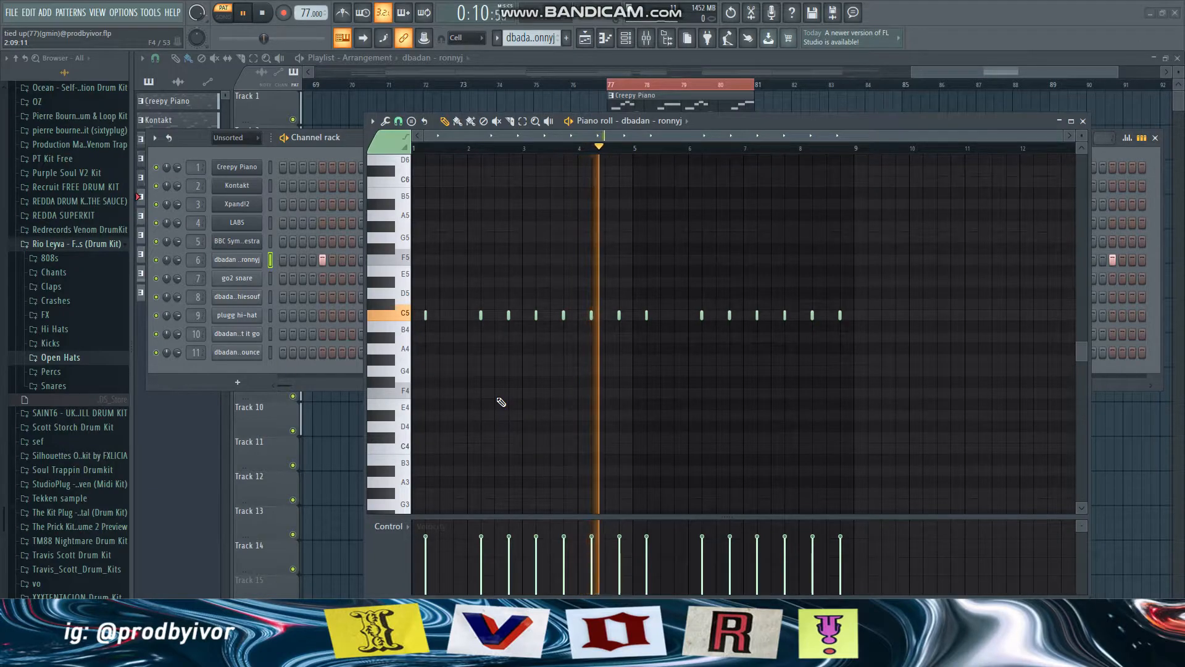
key("space")
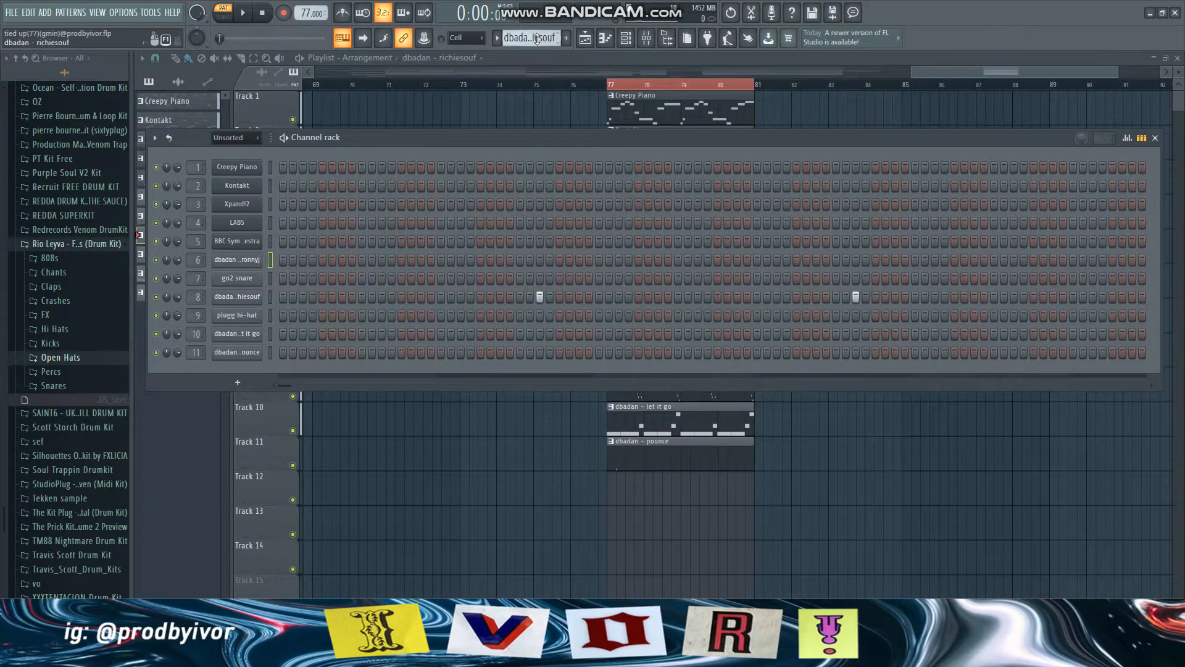
- Select the go2 snare pattern and play it in the piano roll
scroll(536, 38, "up", 1)
right_click(246, 281)
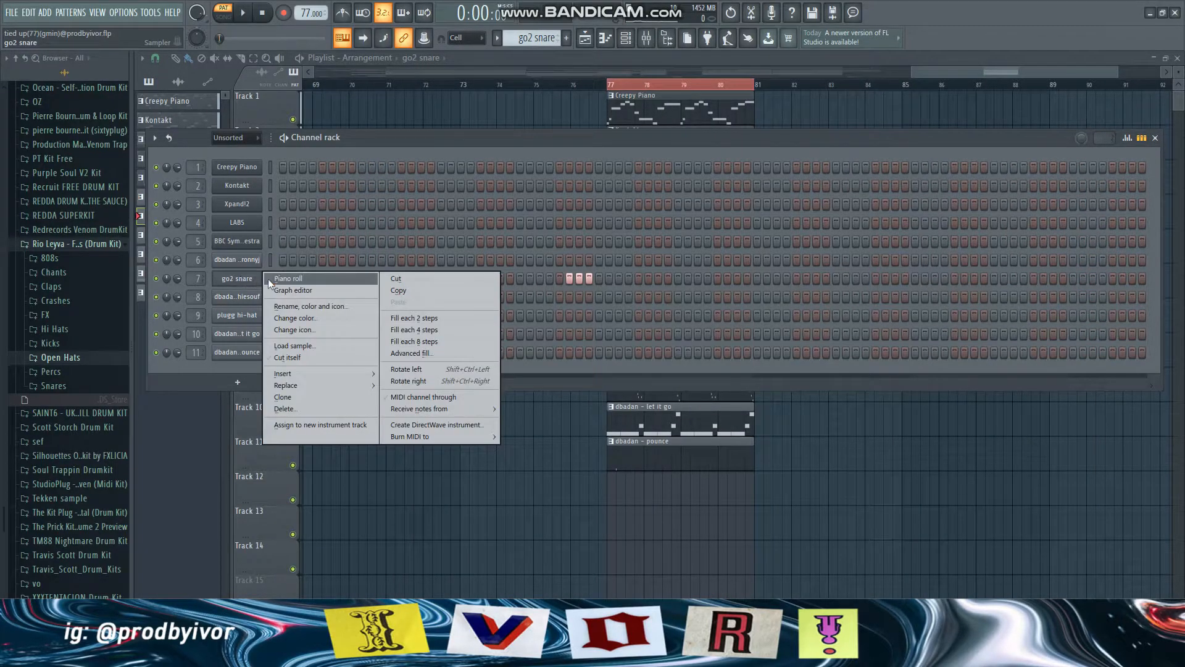
left_click(275, 279)
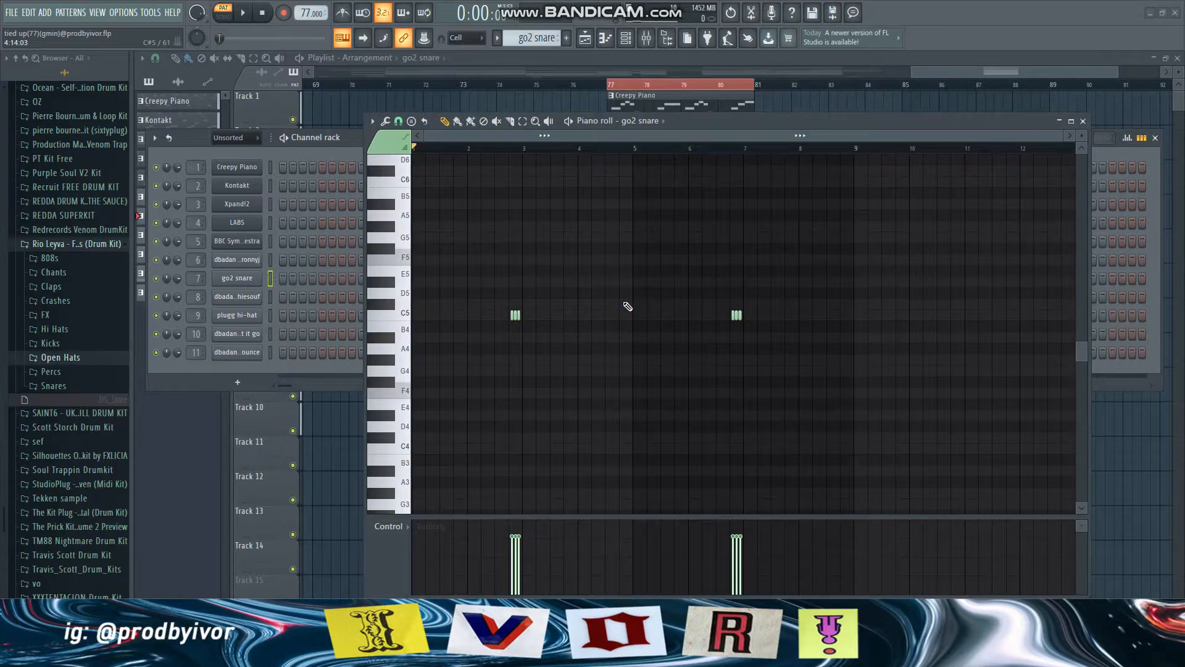
key("space")
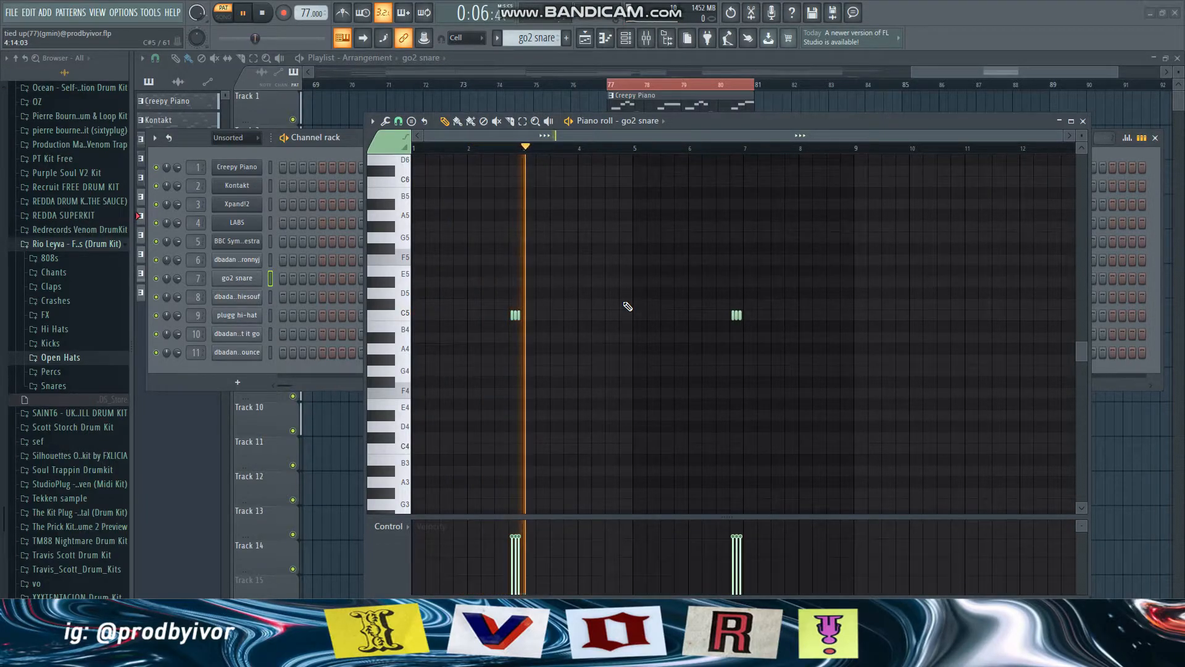
key("space")
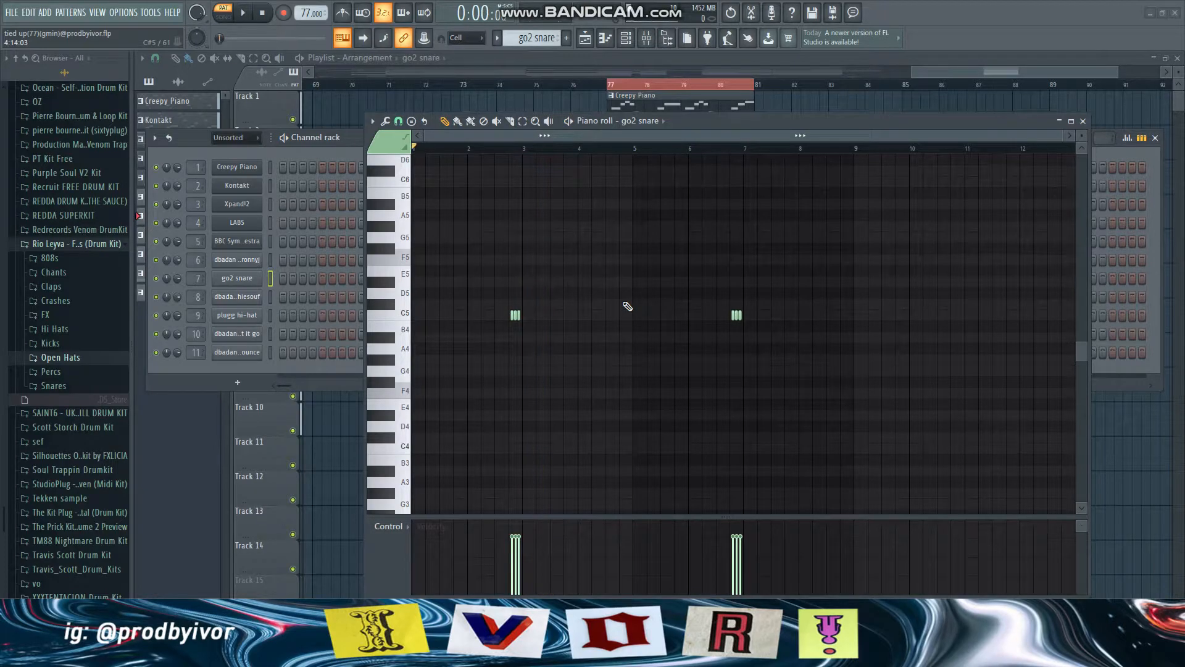
scroll(761, 283, "up", 1)
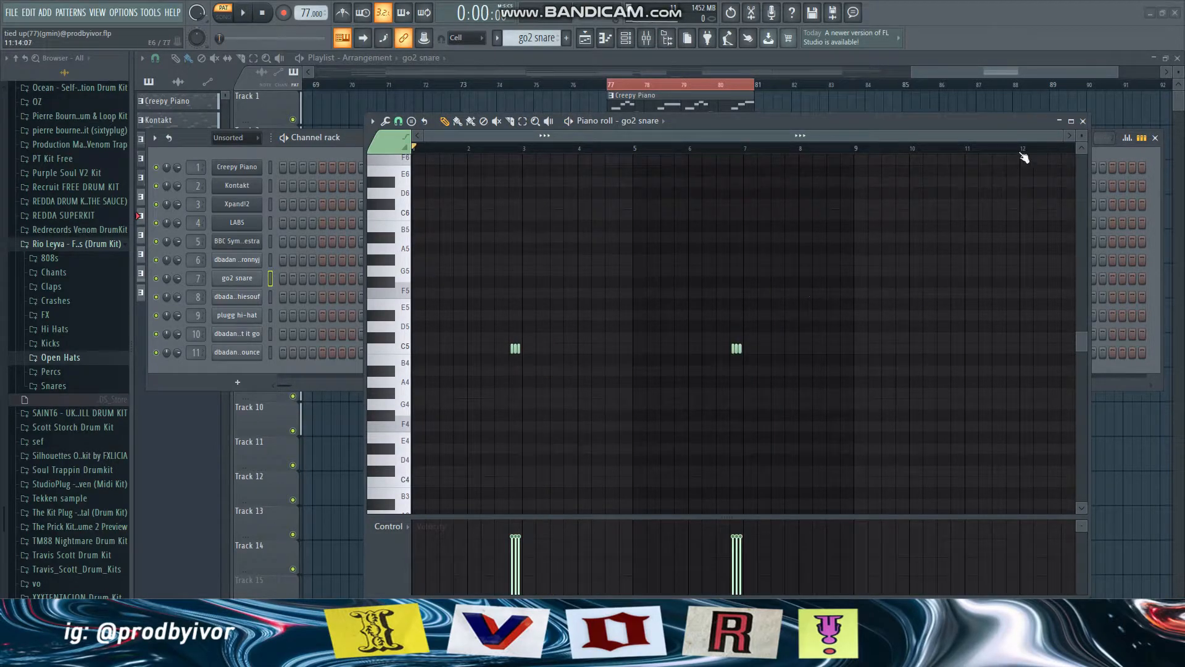
left_click(1083, 121)
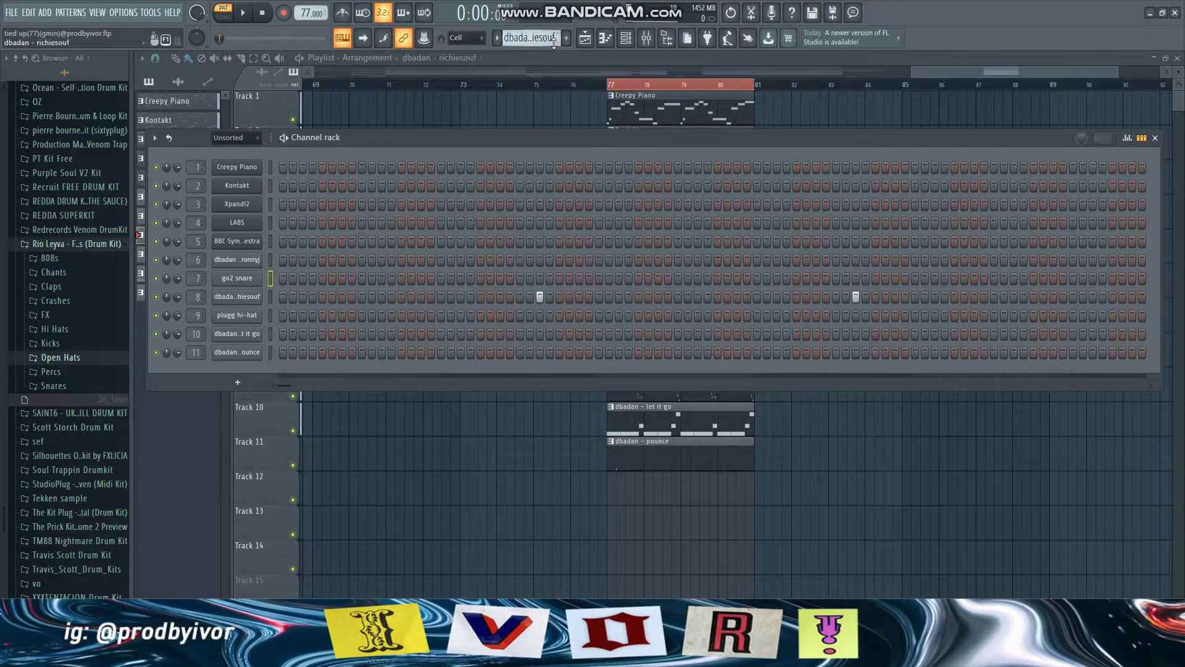
- Open the dbadan - richiesouf channel's notes in the piano roll and play the pattern
right_click(251, 300)
left_click(287, 297)
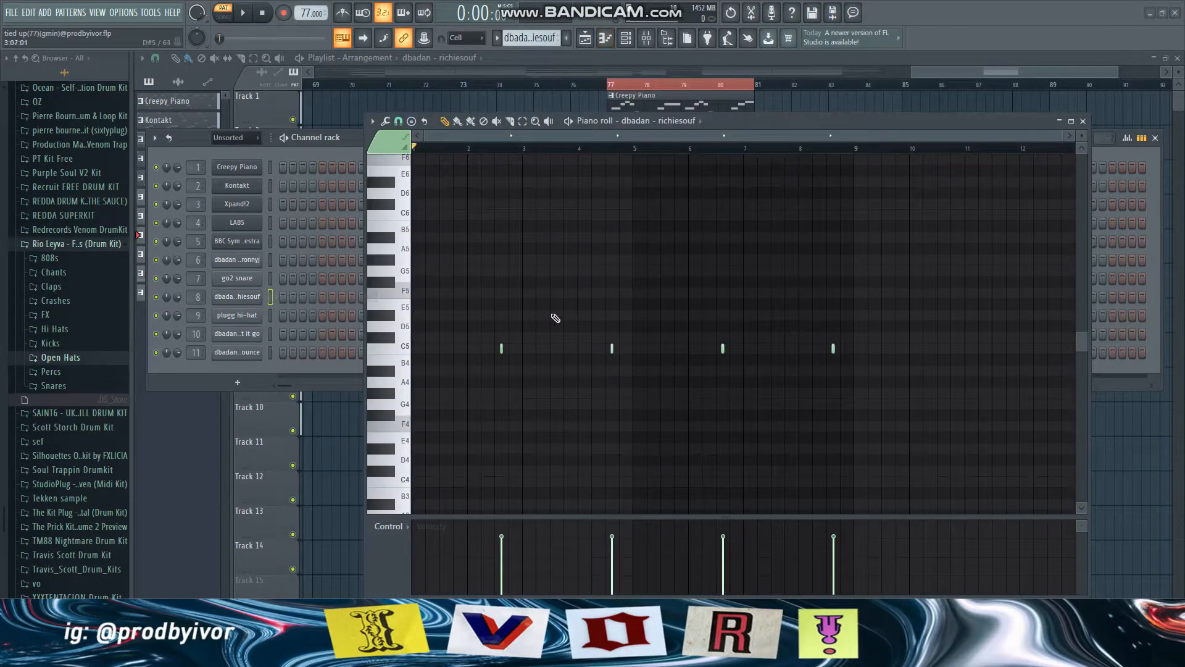
key("space")
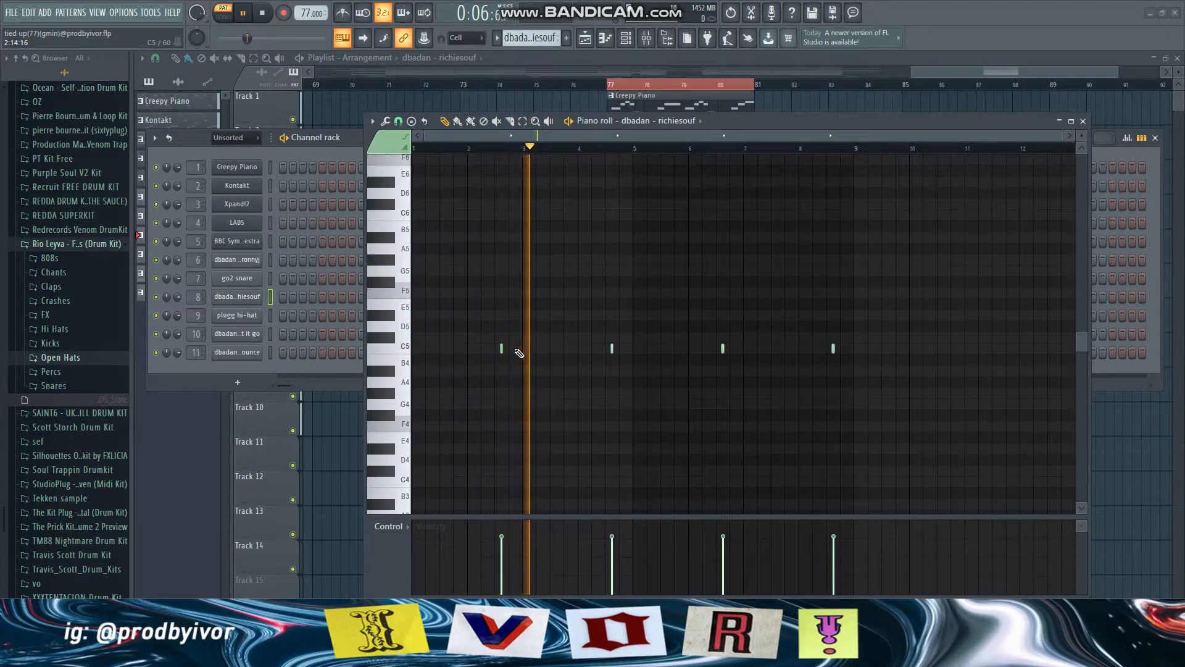
key("space")
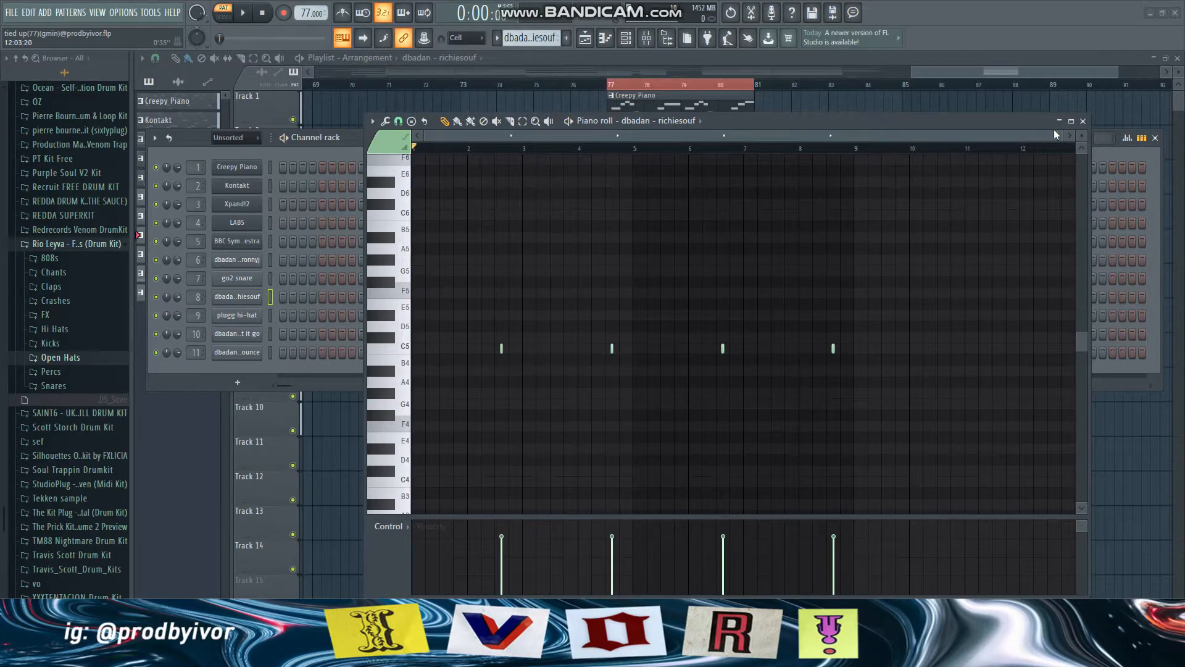
left_click(1083, 121)
- Select the plugg hi-hat pattern, and play its rolls and pitch changes in the piano roll
left_click_drag(523, 37, 520, 56)
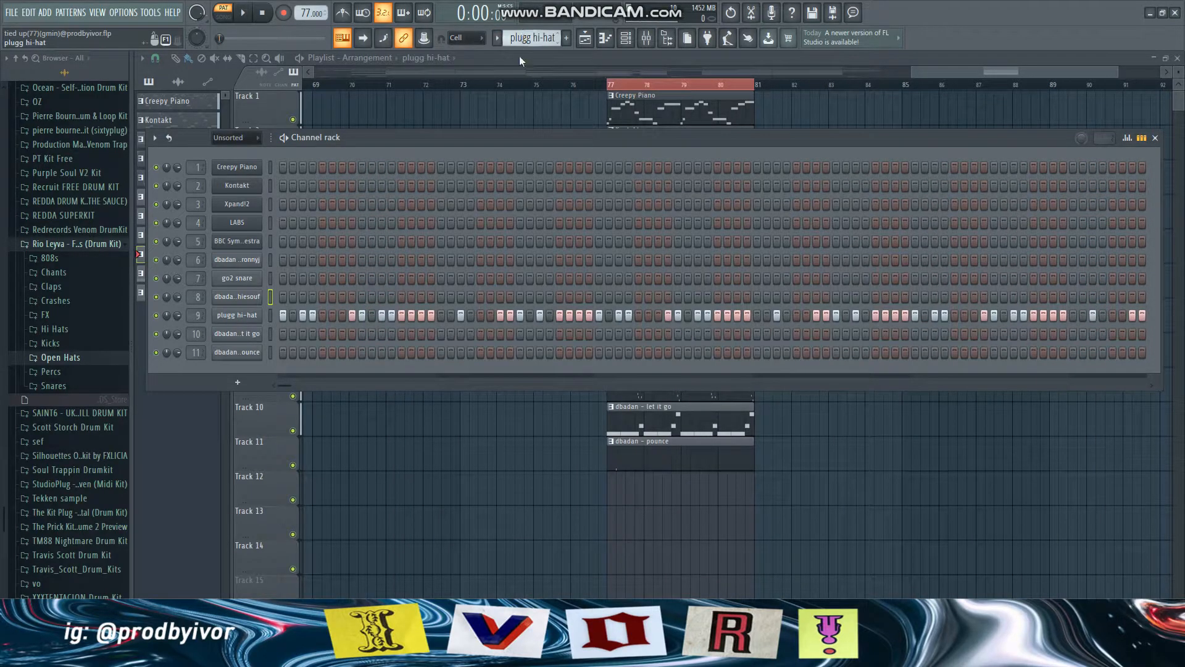
right_click(243, 320)
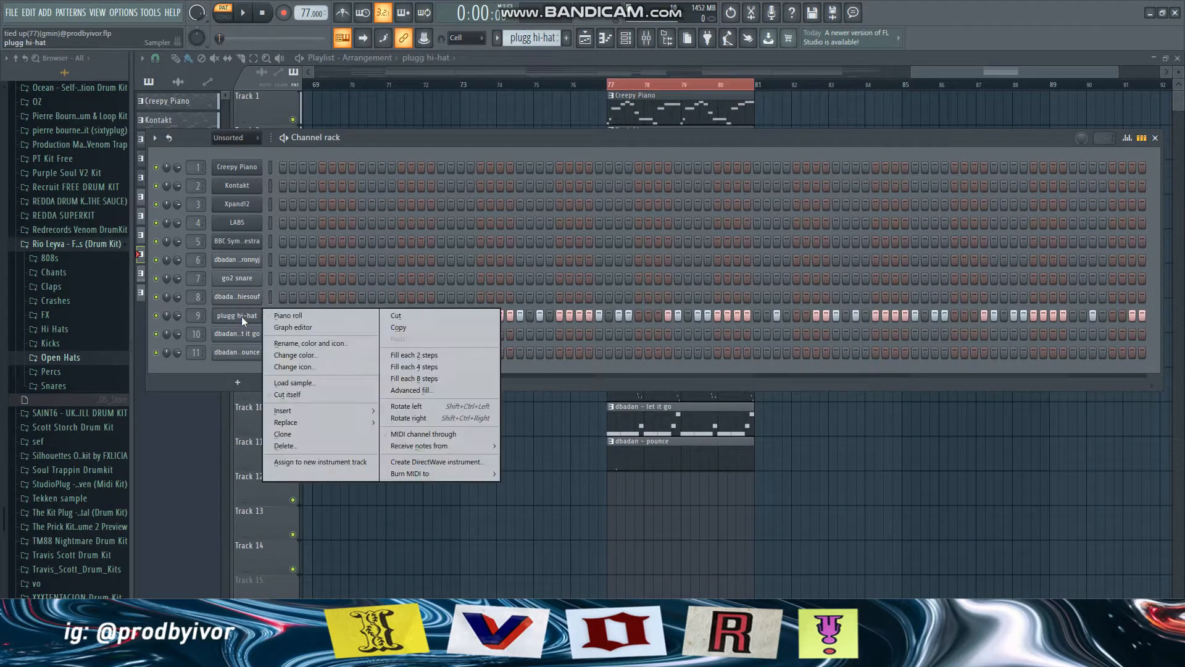
left_click(306, 317)
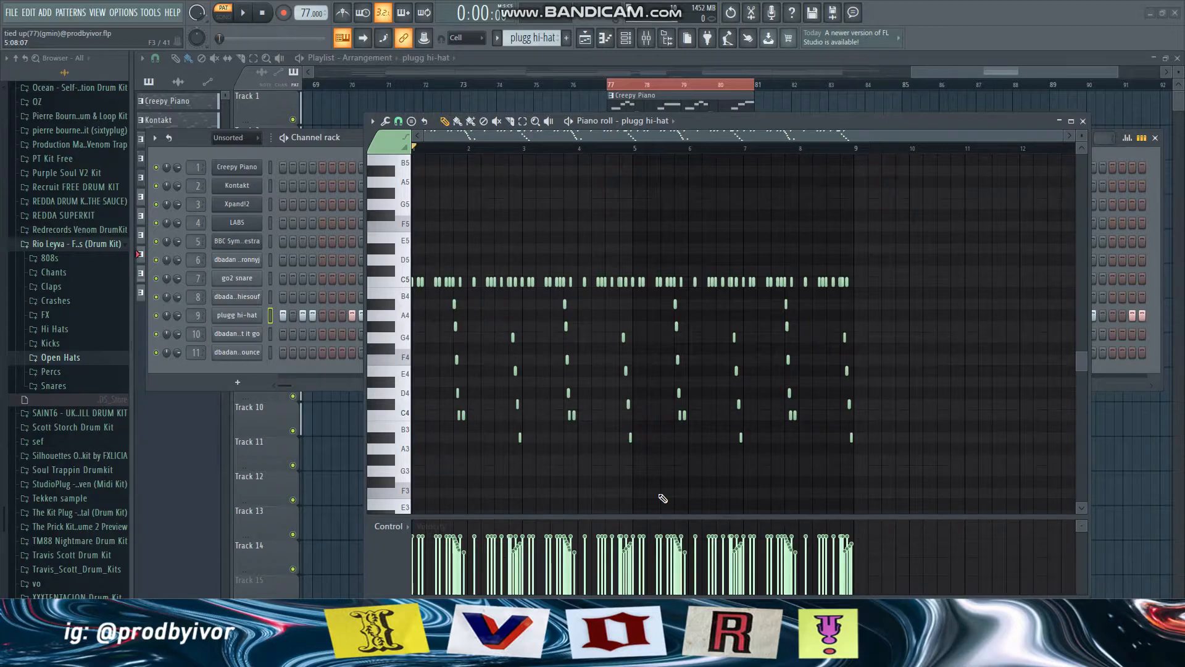
key("space")
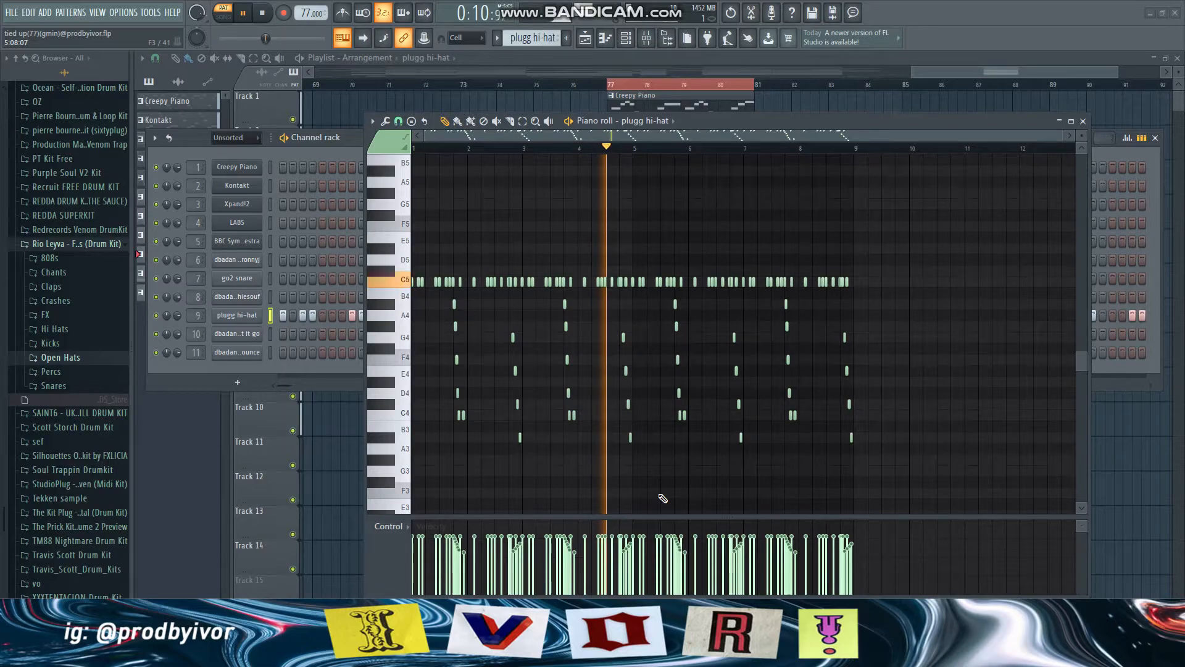
key("space")
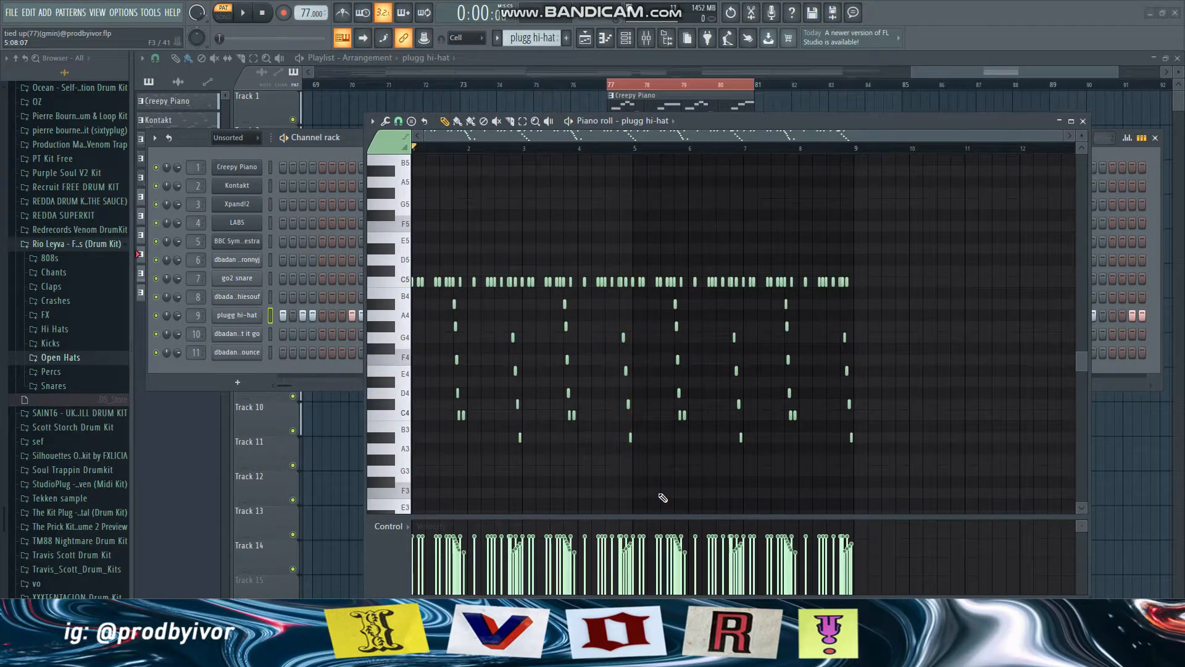
left_click(1082, 121)
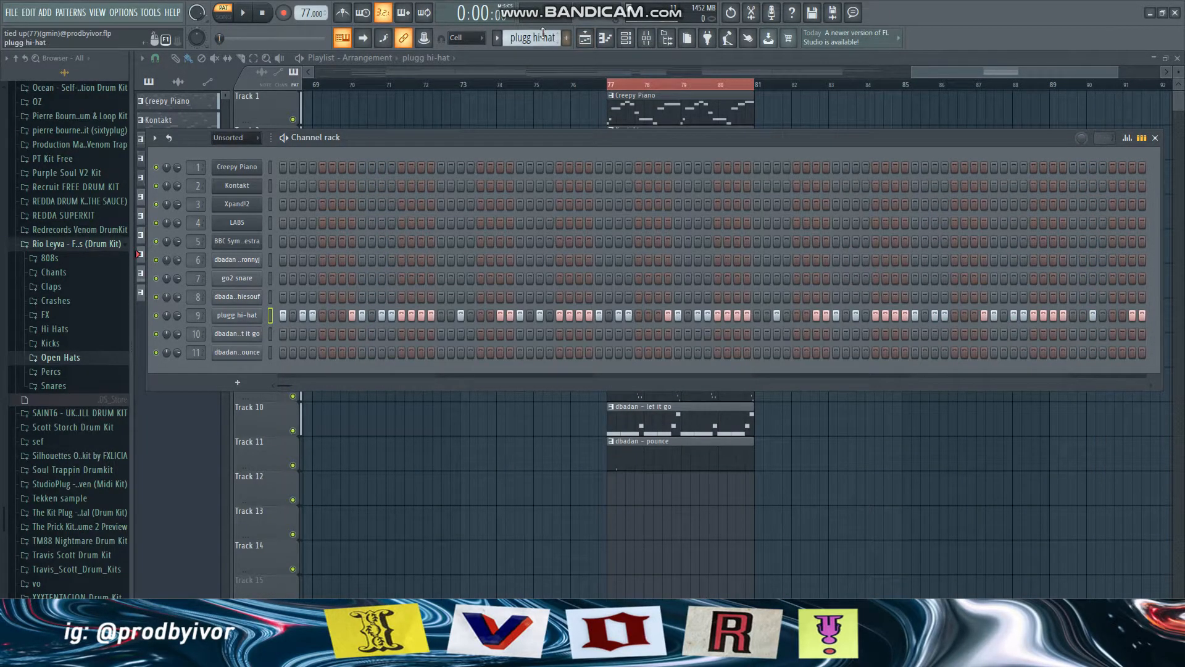
- Select the dbadan - pounce pattern and play its notes in the piano roll
scroll(543, 34, "down", 2)
right_click(258, 352)
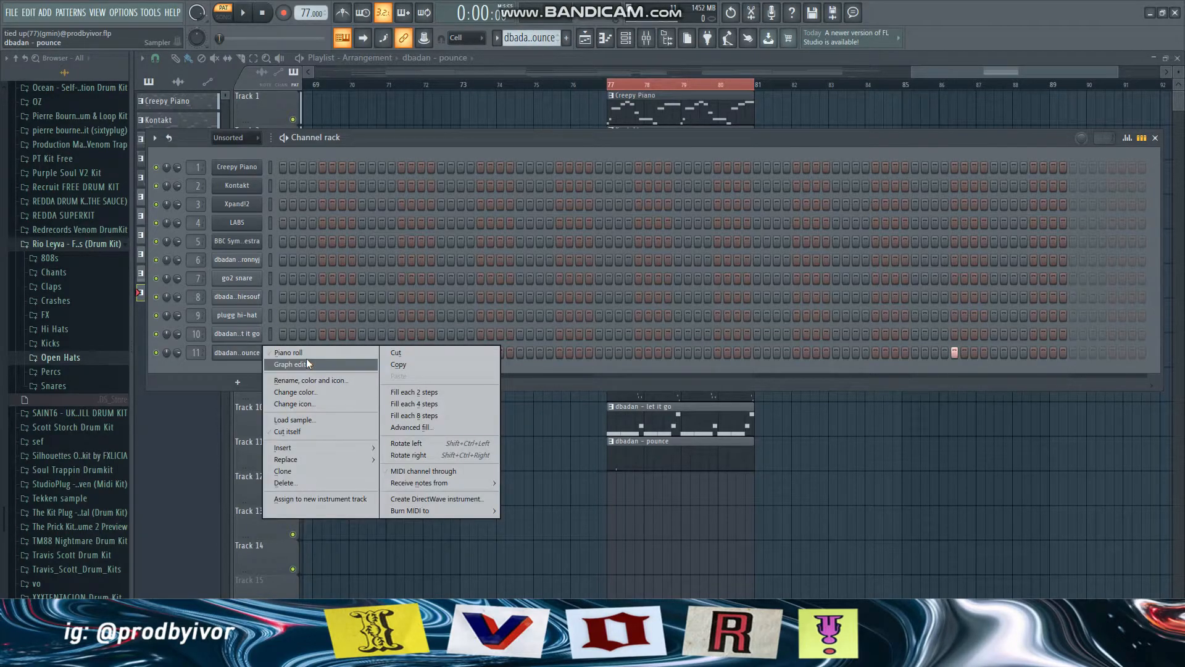
left_click(300, 354)
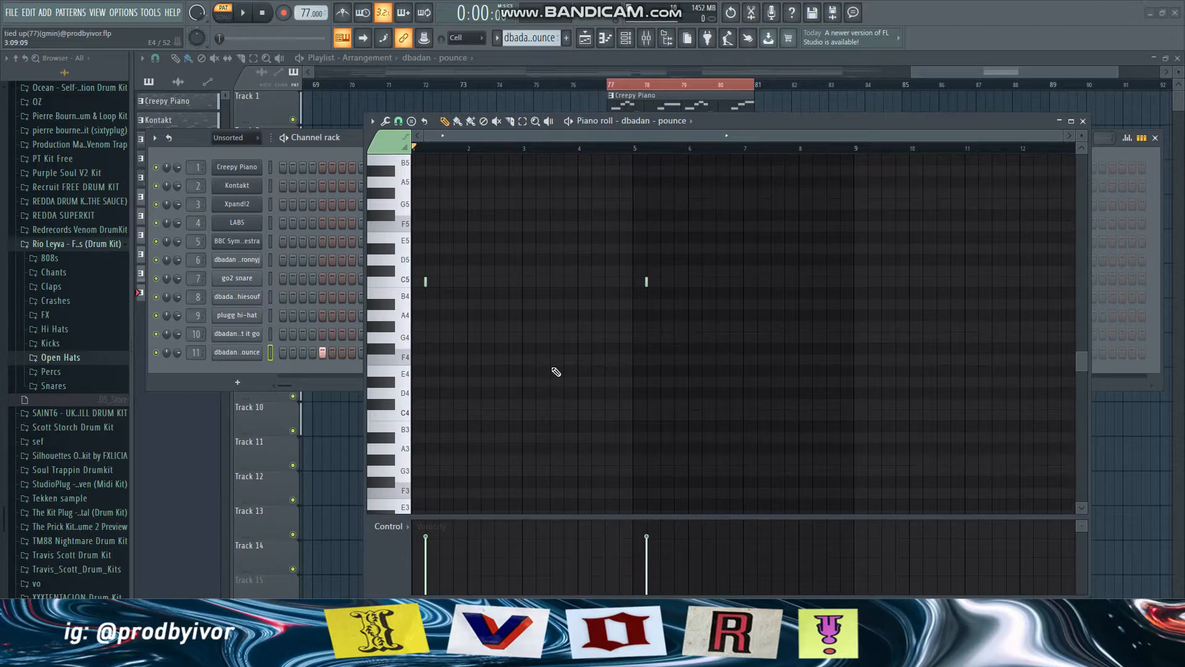
key("space")
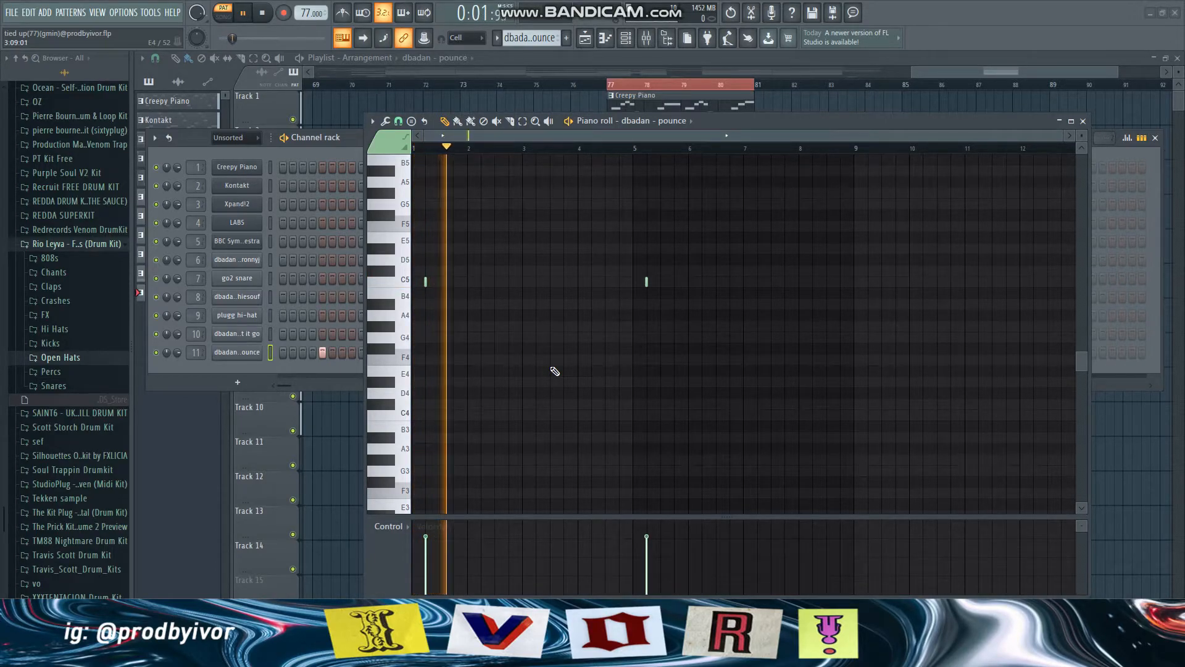
key("space")
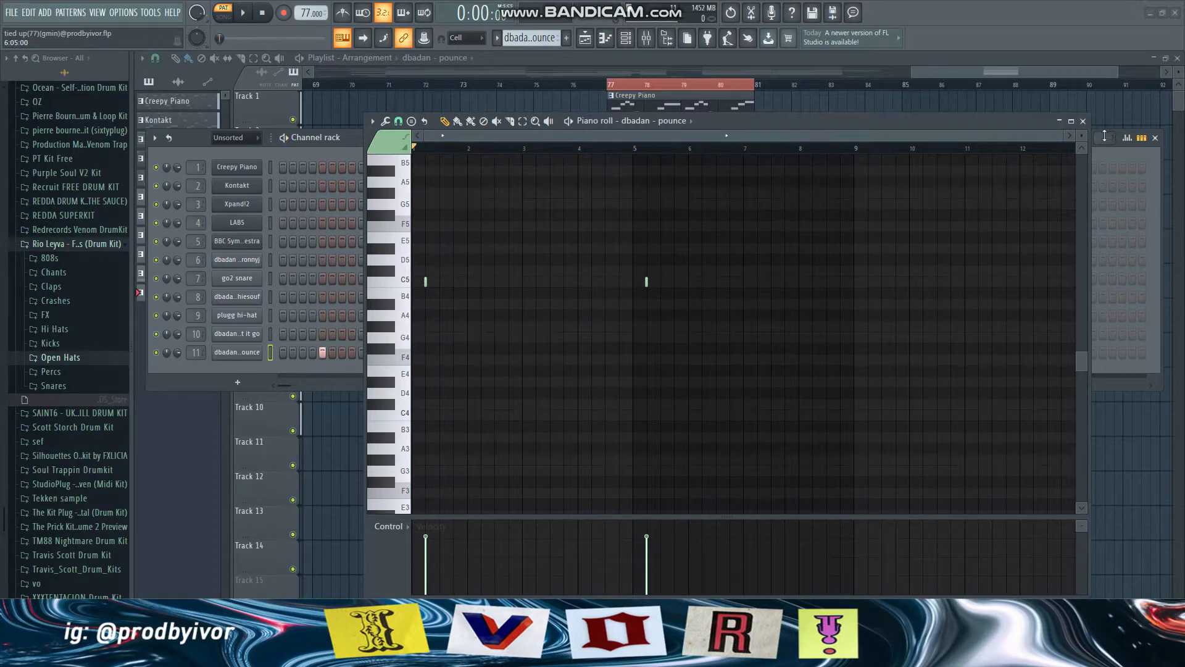
left_click(1083, 121)
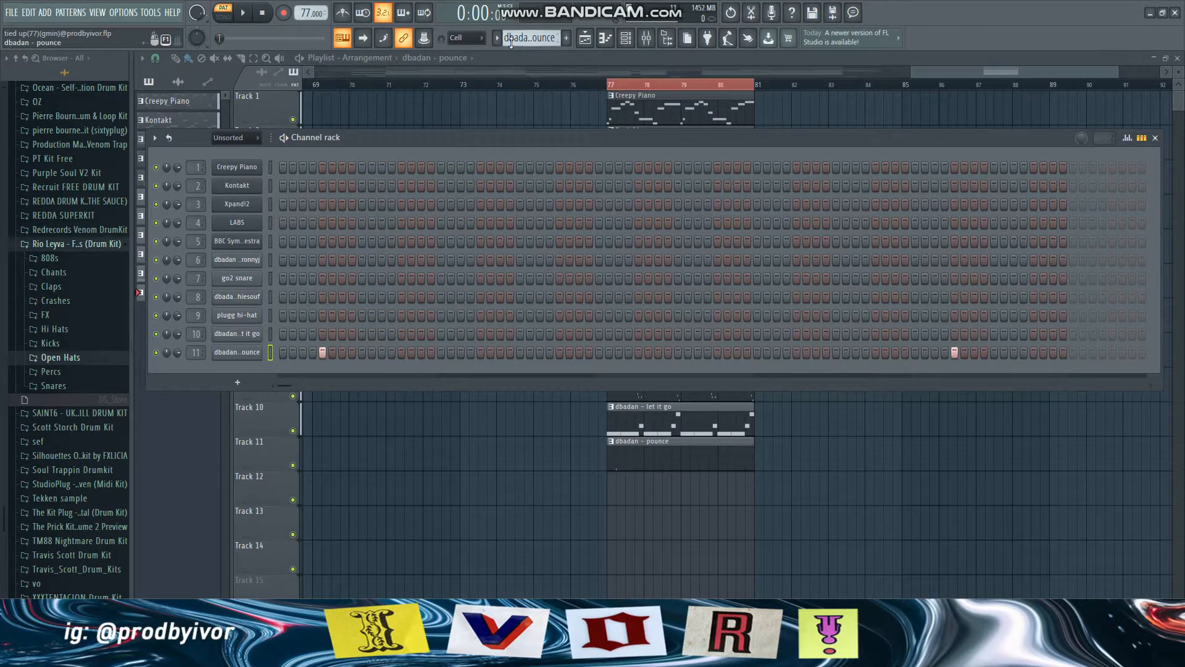
- Select the dbadan - let it go pattern, play it in the piano roll, and return to the playlist
scroll(511, 41, "up", 1)
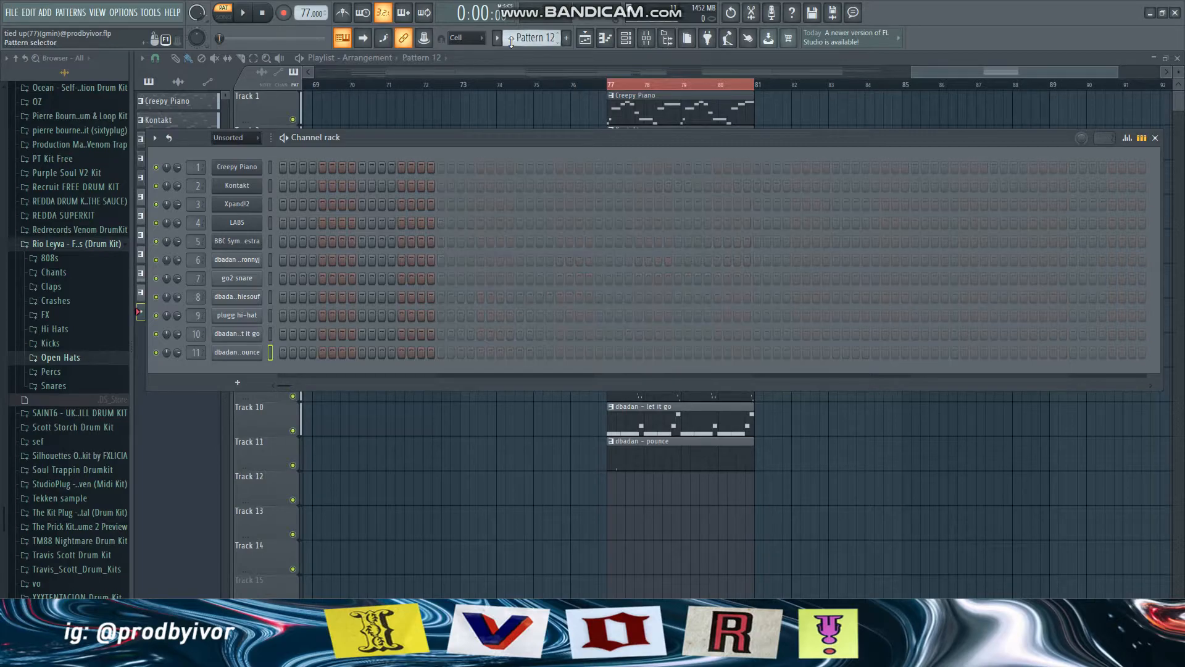
scroll(509, 41, "down", 2)
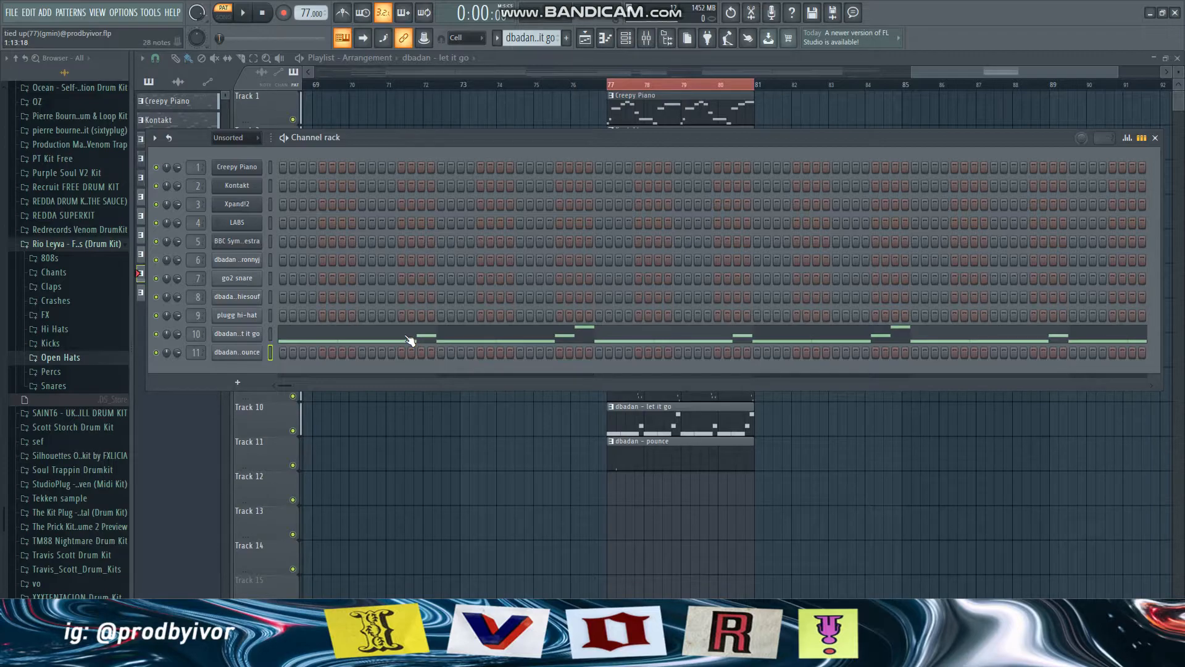
left_click(306, 344)
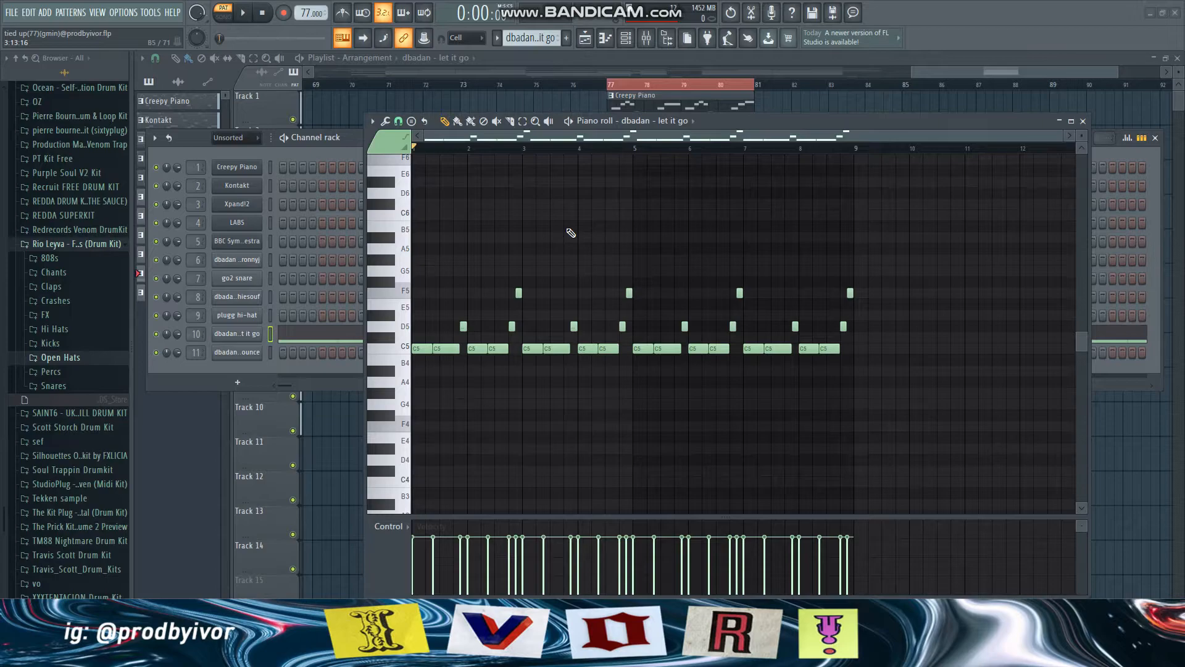
key("space")
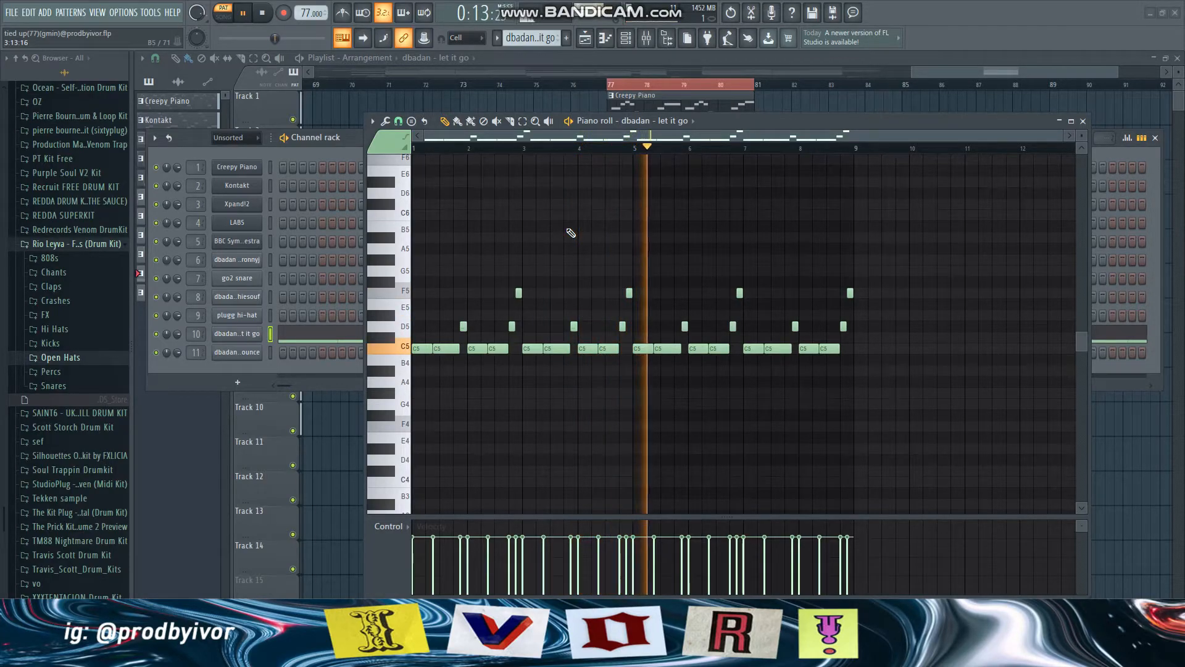
key("space")
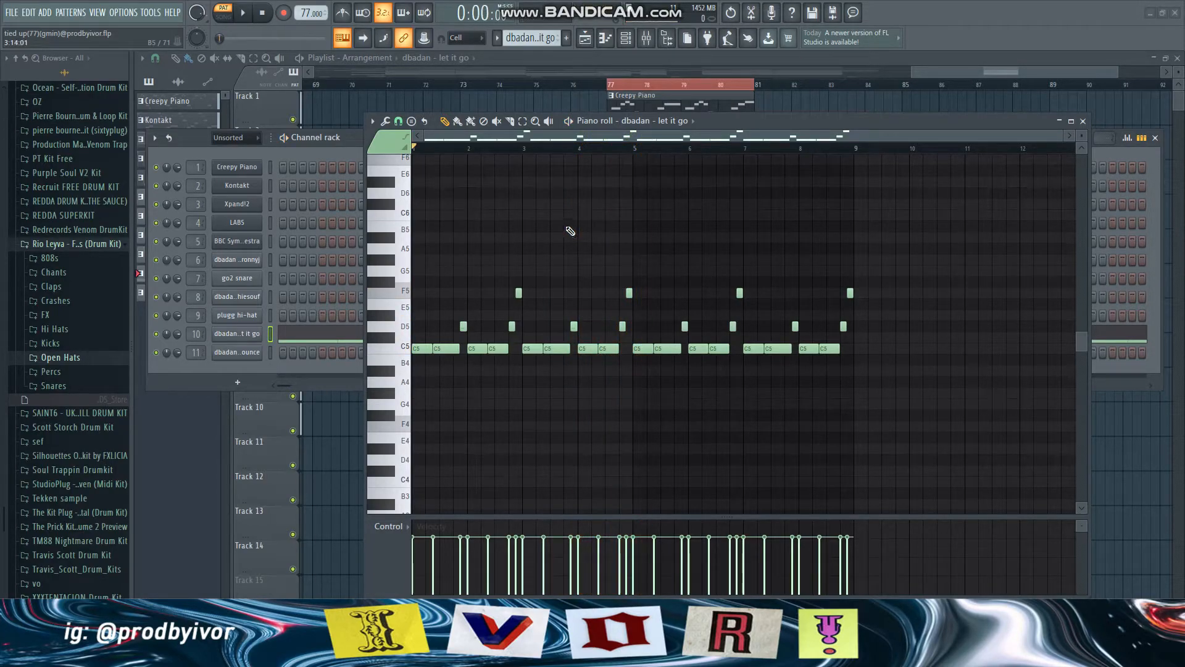
left_click(1083, 121)
key("F6")
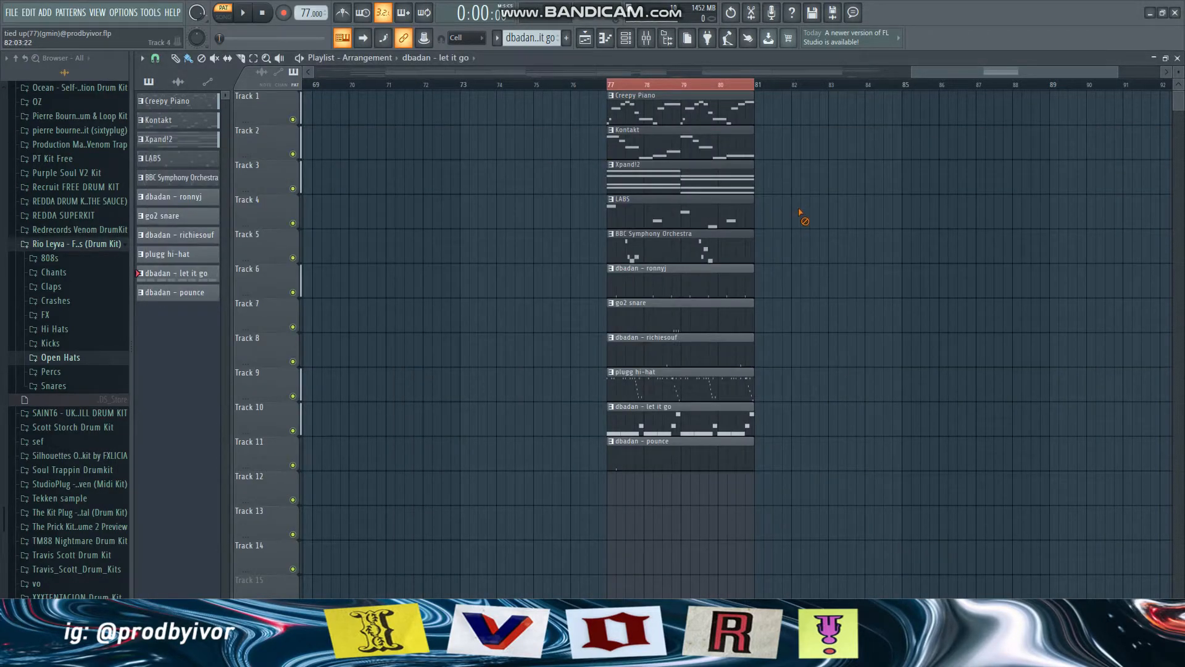
- Play only the drum clips in song mode by temporarily muting the five melodic clips on Tracks 1 to 5
mouse_move(798, 214)
left_mouse_down()
mouse_move(698, 188)
mouse_move(664, 102)
left_mouse_up()
left_click(223, 13)
key("space")
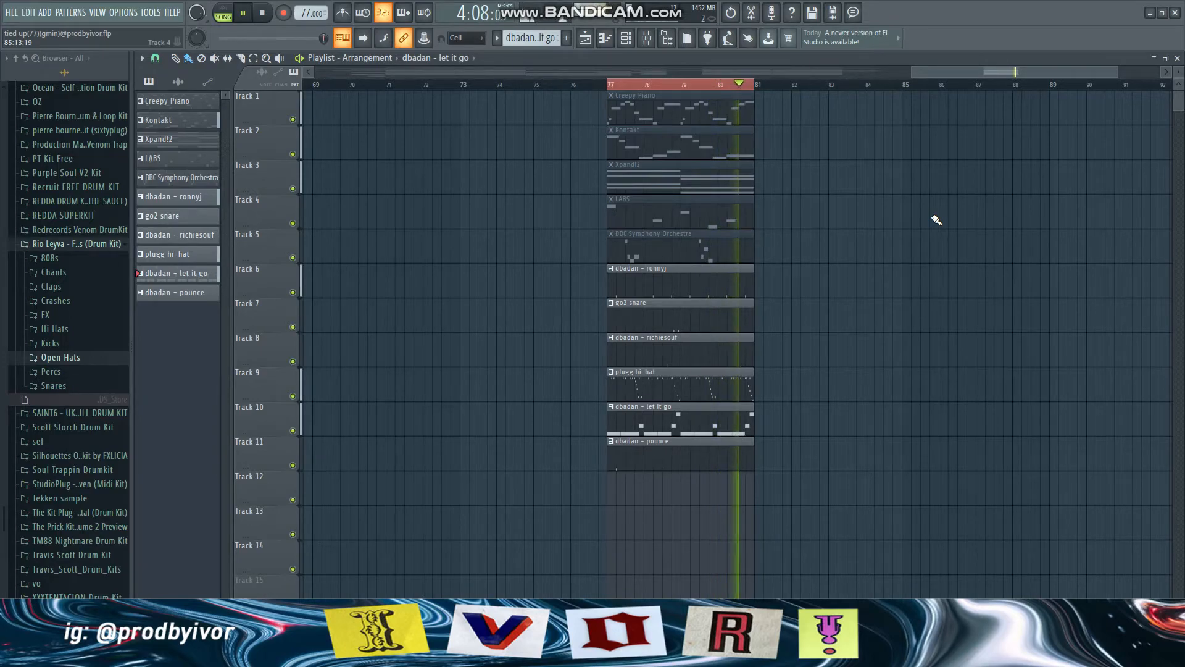
key("space")
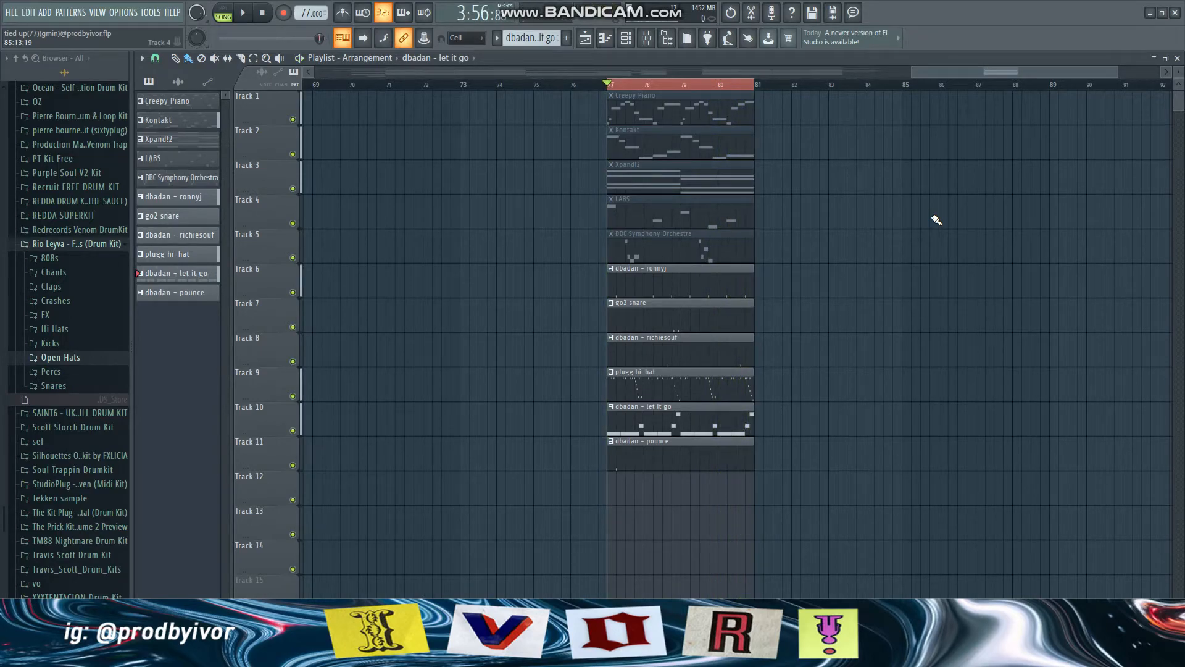
left_click_drag(792, 260, 658, 116)
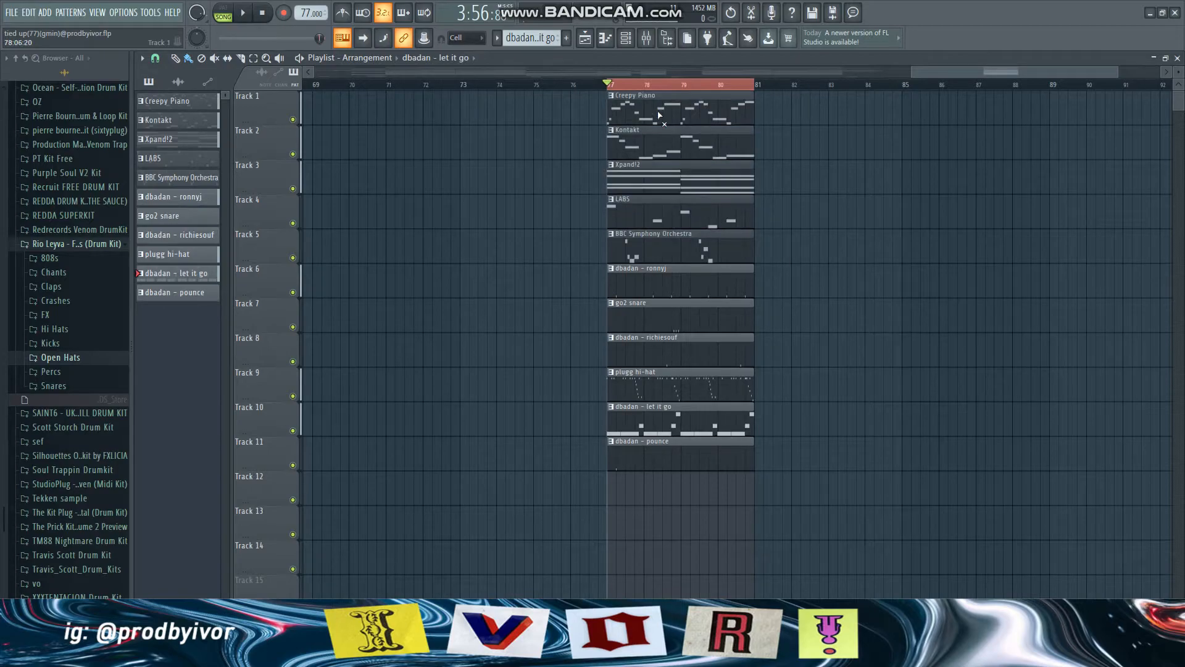
- Show the mixer and inspect the first Fruity parametric EQ 2 and its preset list on the Creepy Piano track
left_click(647, 38)
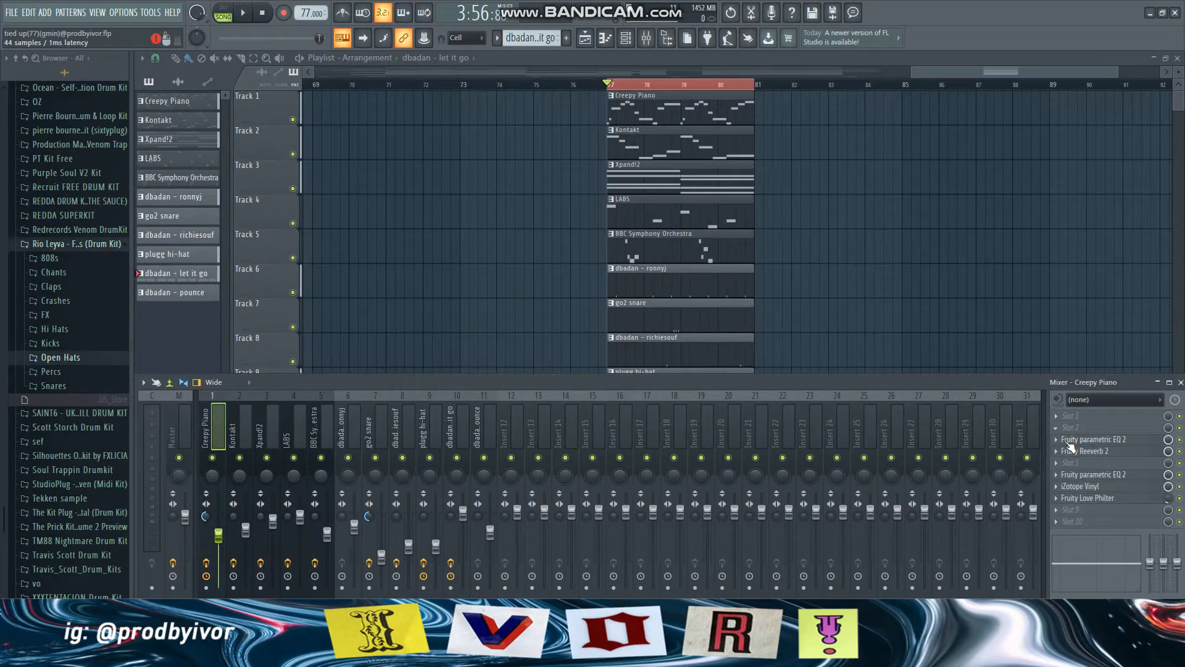
left_click(1077, 440)
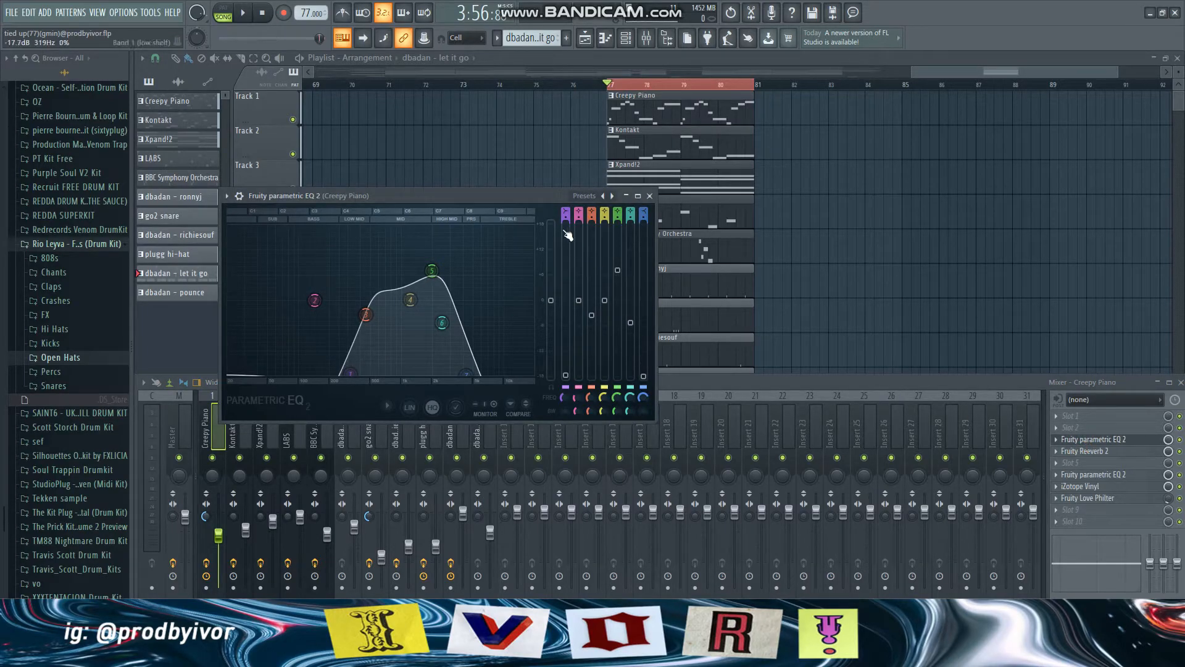
left_click(612, 196)
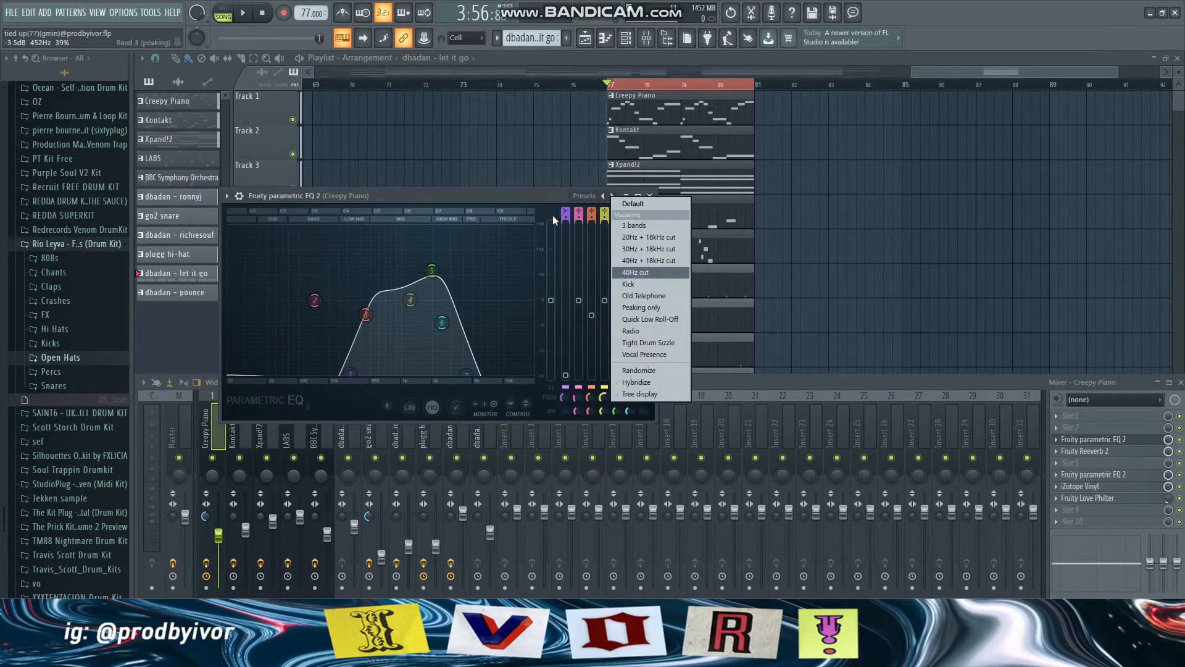
left_click(530, 200)
left_click(650, 196)
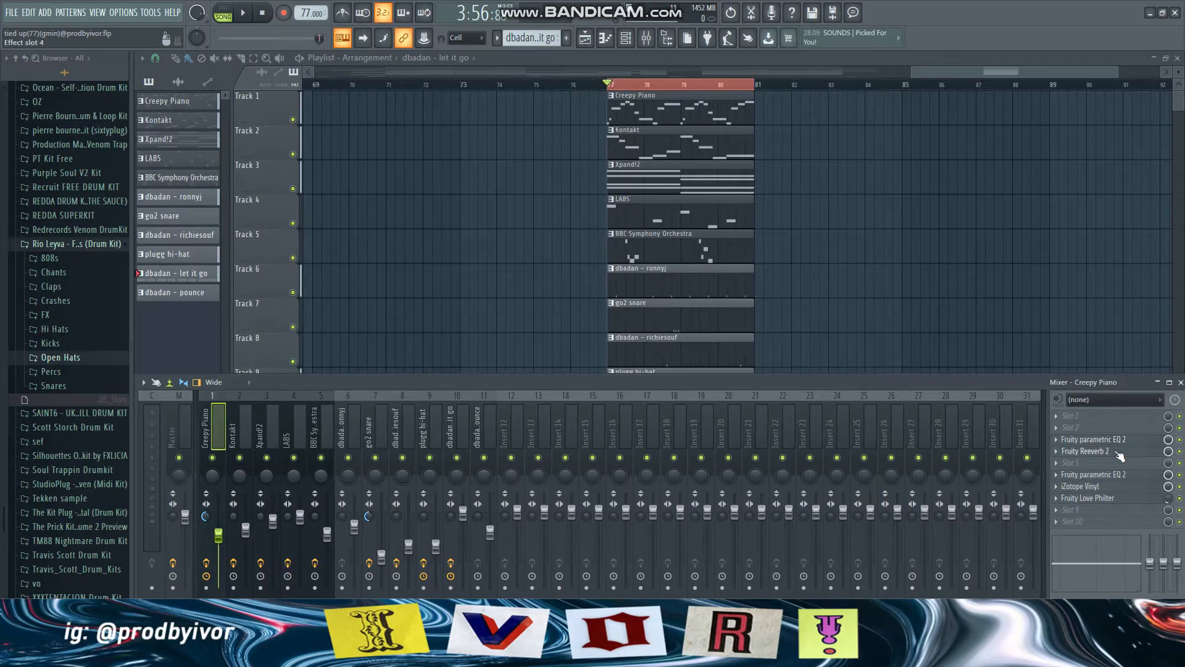
- Inspect the Fruity Reeverb 2 and the second Fruity parametric EQ 2 on the Creepy Piano track
left_click(1091, 451)
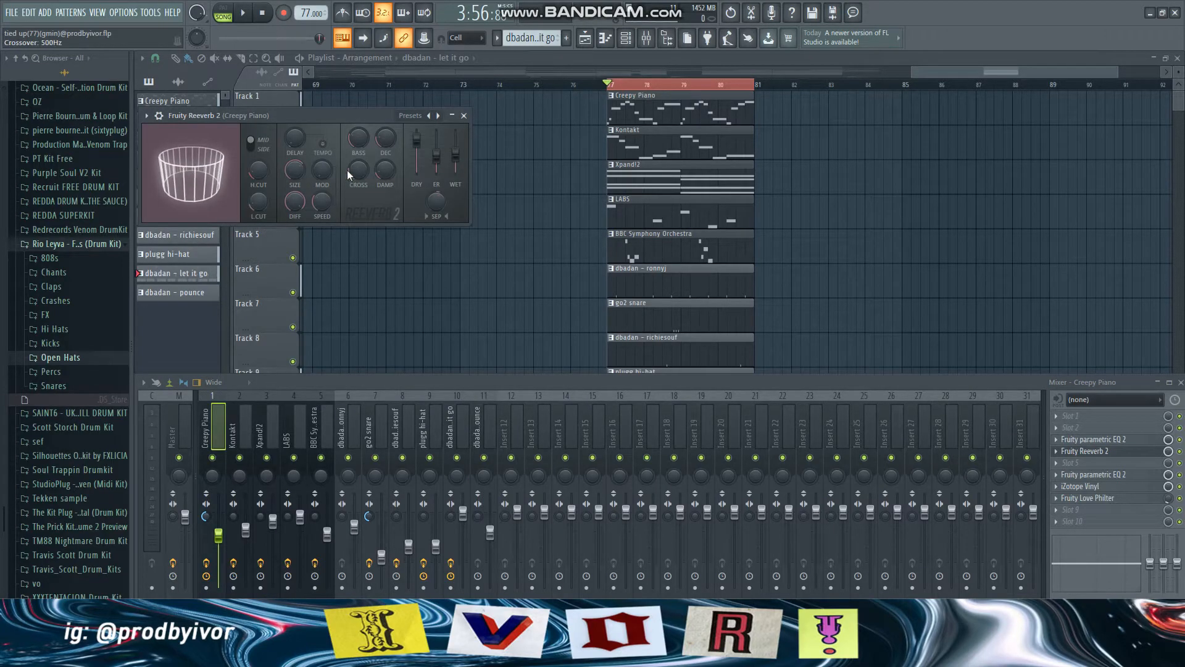
left_click(463, 115)
left_click(1112, 474)
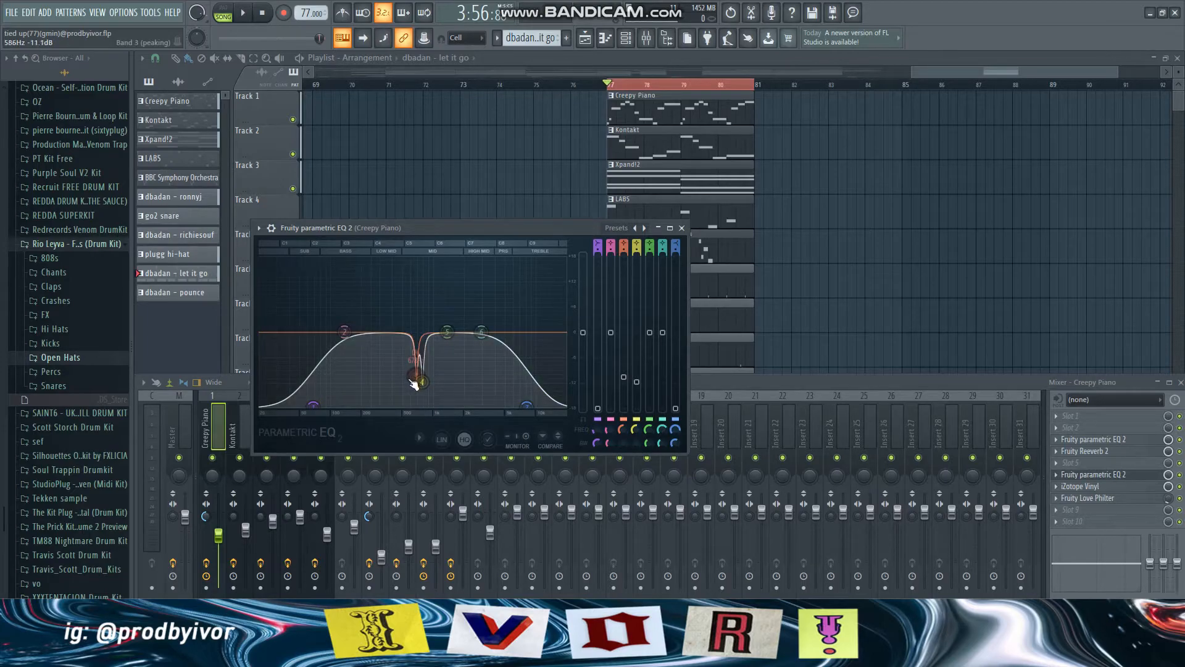
left_click(683, 230)
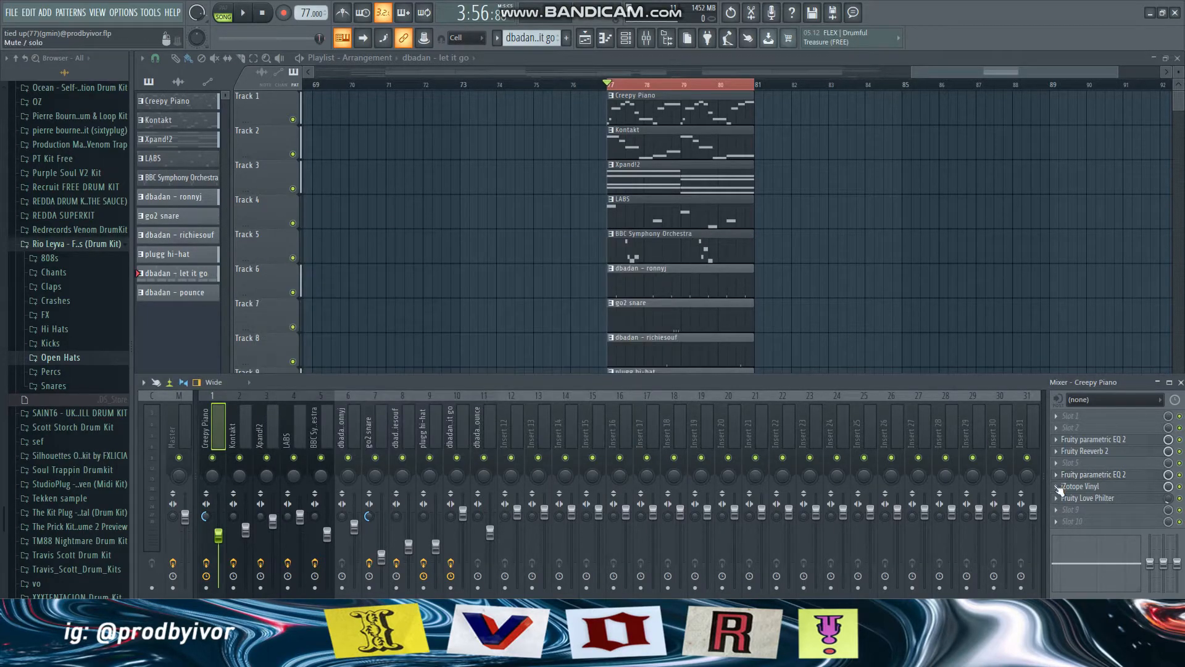
- Examine the iZotope Vinyl and Fruity Love Philter settings on the Creepy Piano mixer track
left_click(1079, 486)
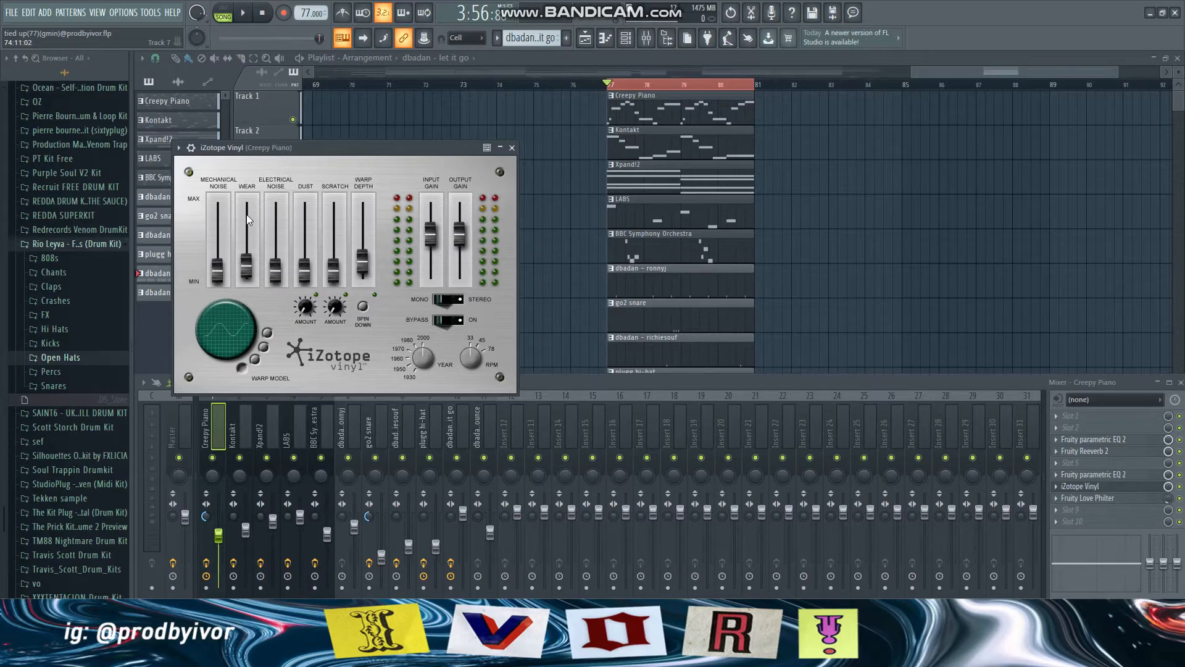
left_click(512, 148)
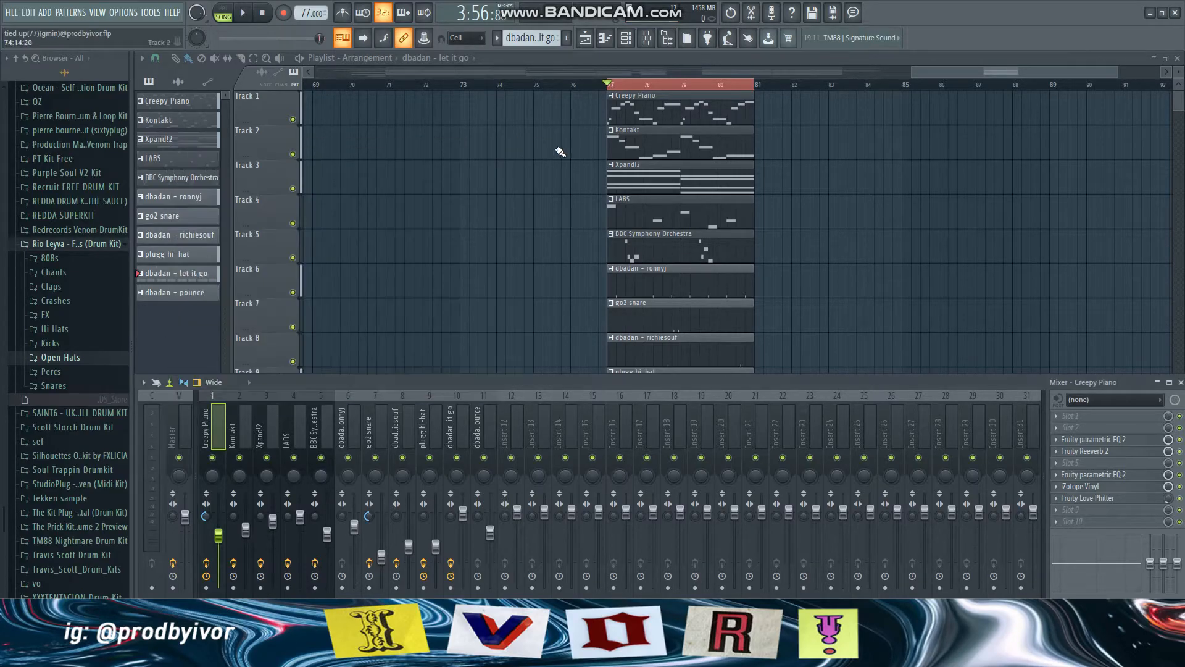
left_click(1111, 500)
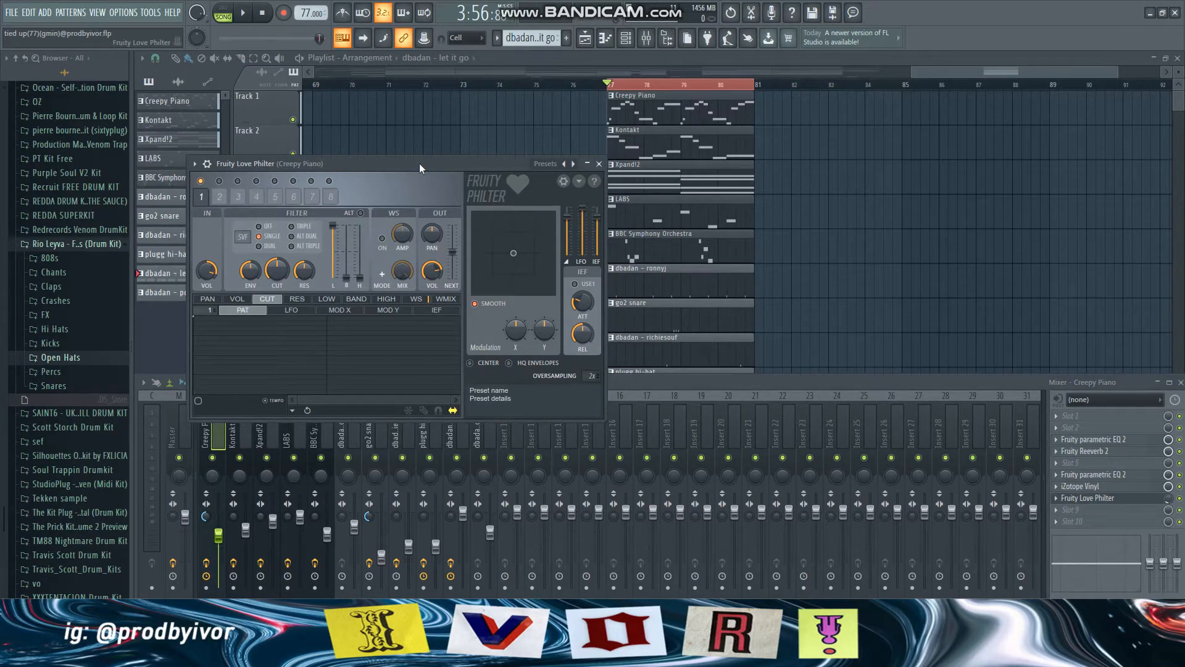
left_click(599, 163)
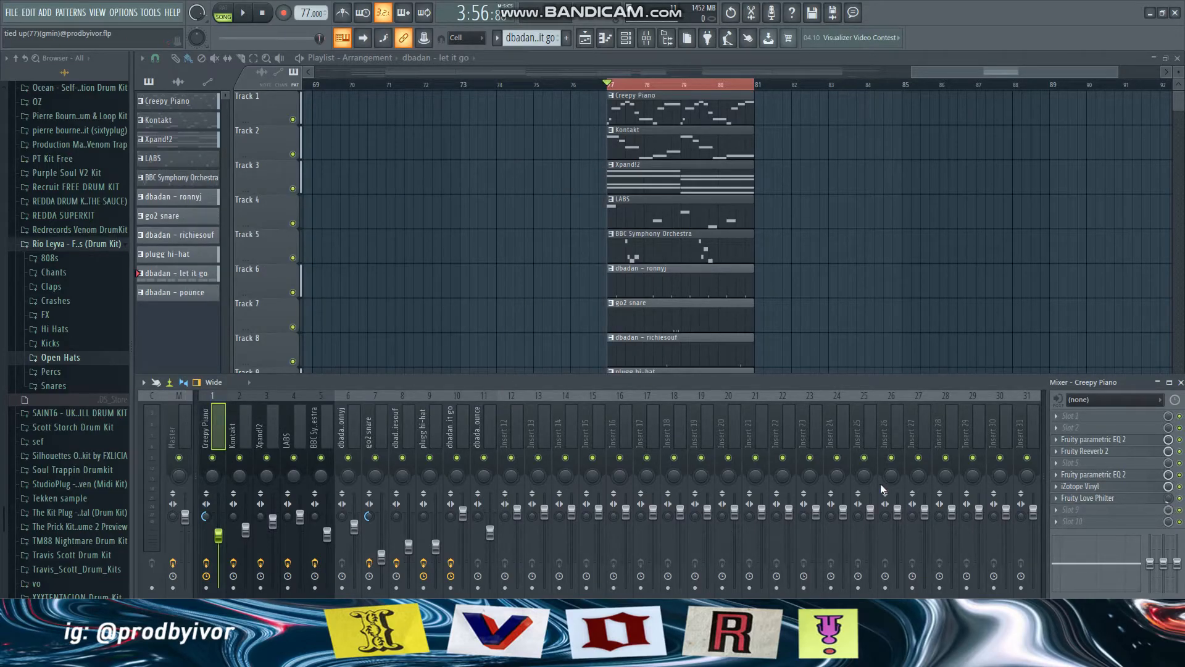
- View the Kontakt mixer track's Fruity Reeverb 2, Fruity delay 2 and Fruity parametric EQ 2 settings
left_click(247, 436)
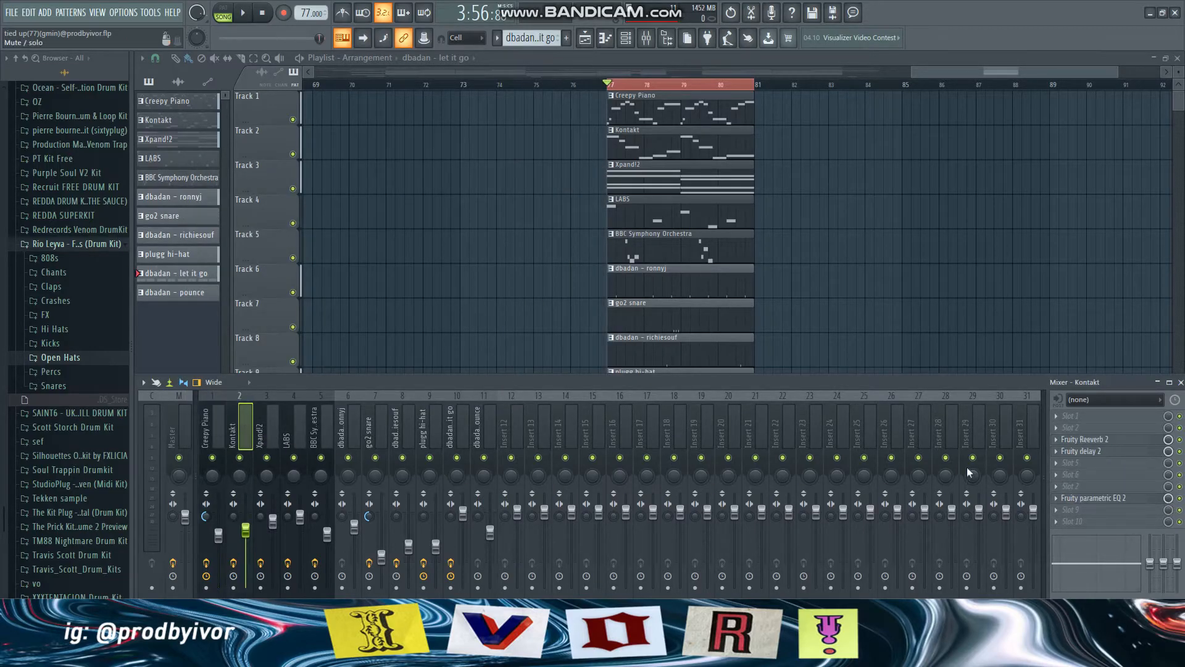
left_click(1105, 441)
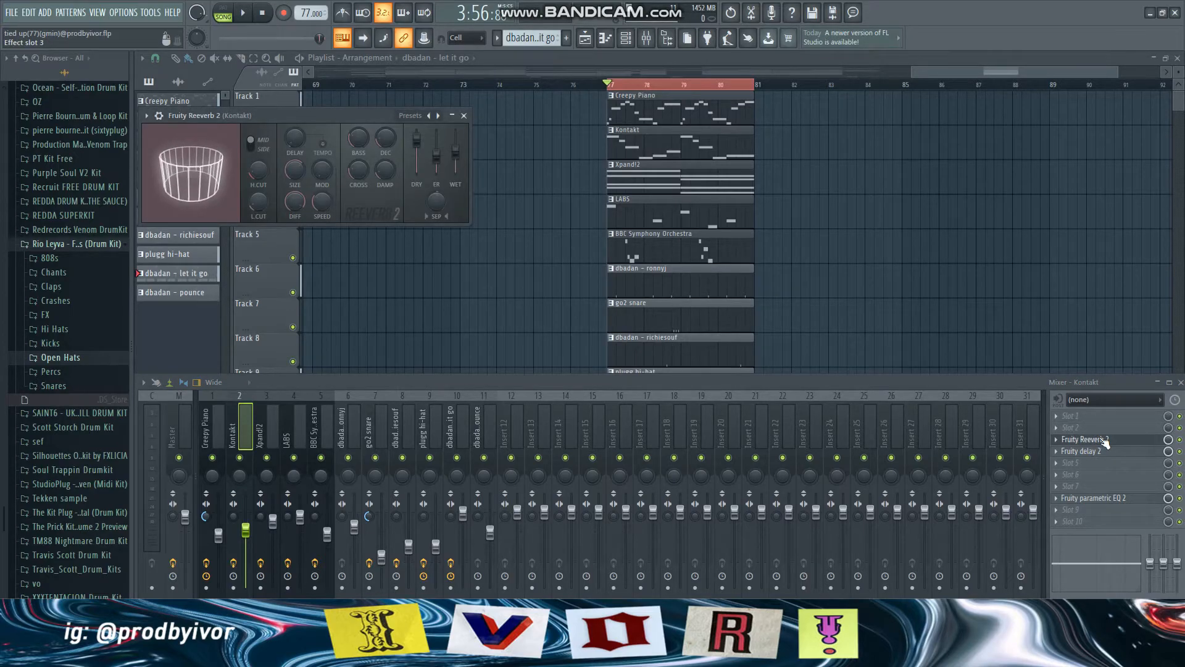
left_click(1105, 441)
left_click(1114, 455)
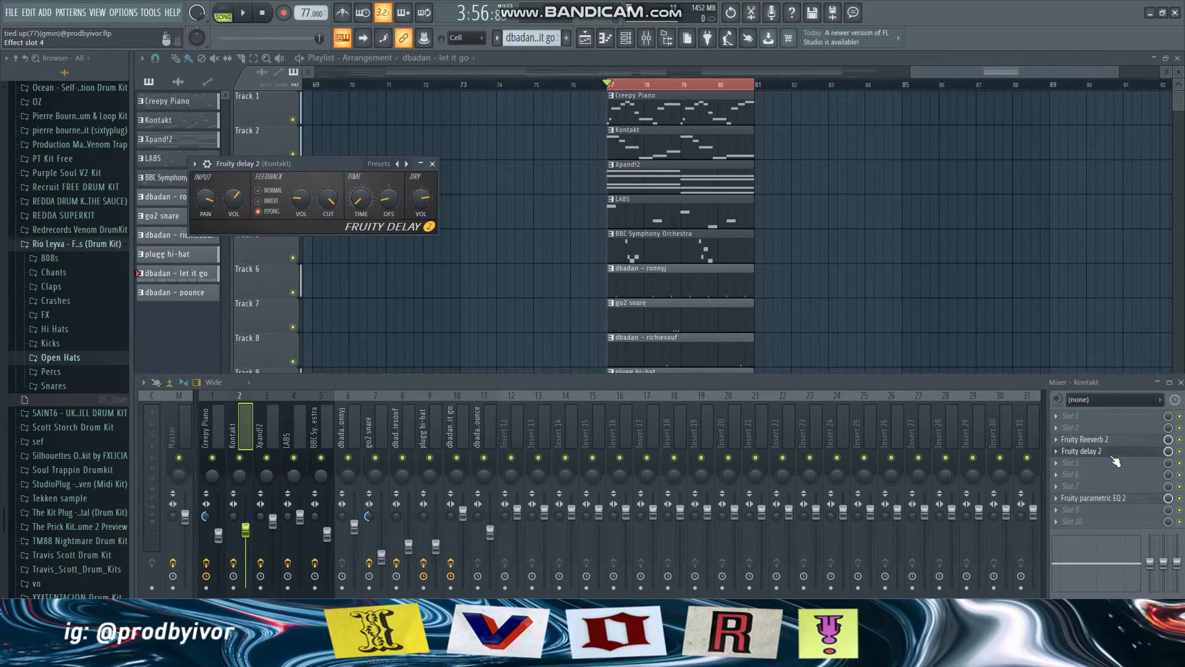
left_click(1115, 458)
left_click(1114, 500)
left_click(1114, 501)
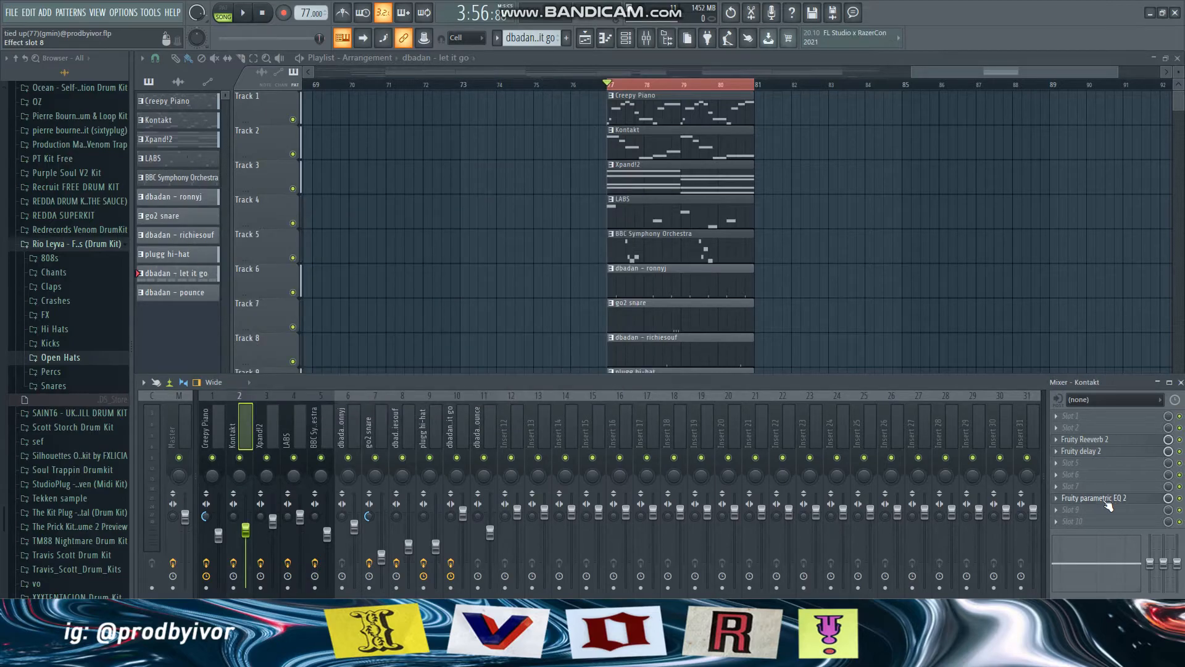
- Check the delay, phaser, reverb and parametric EQ effects on the Xpand!2 mixer track one after another
left_click(267, 426)
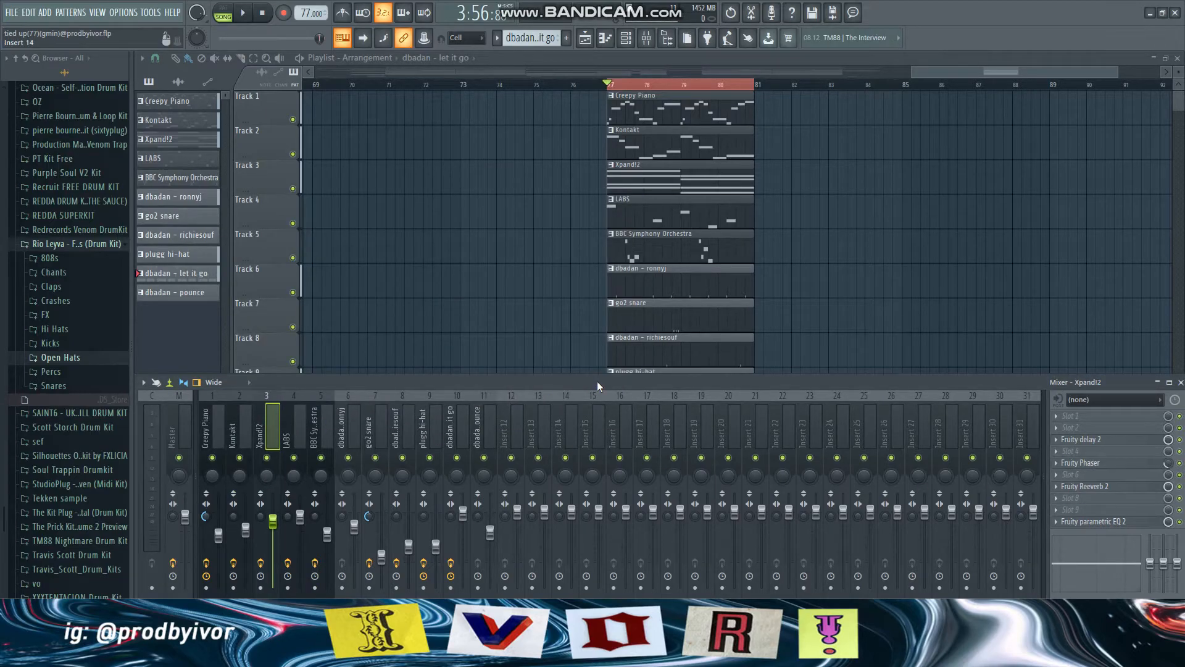
left_click(1088, 439)
left_click(1088, 440)
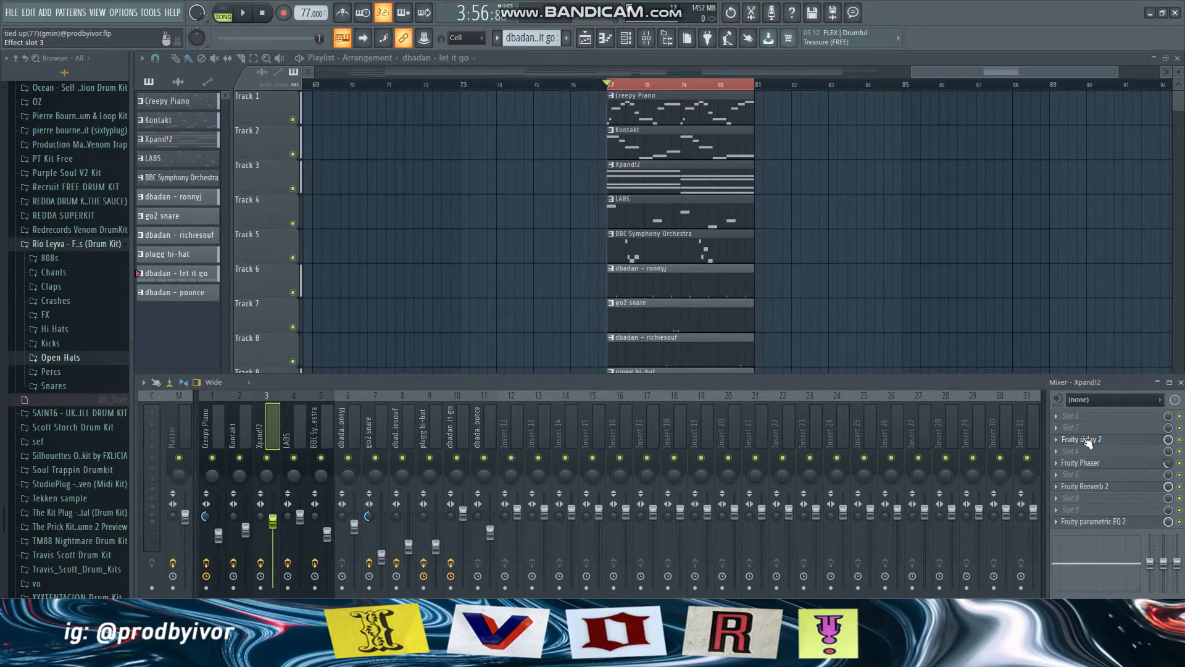
left_click(1082, 463)
left_click(1084, 464)
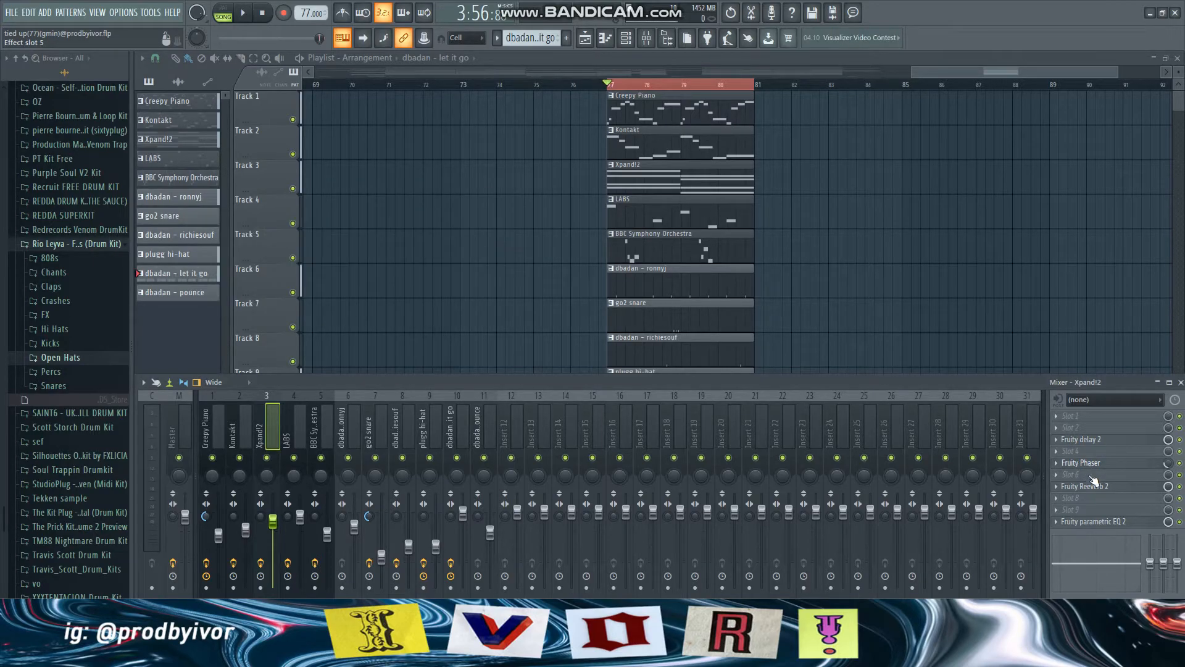
left_click(1092, 487)
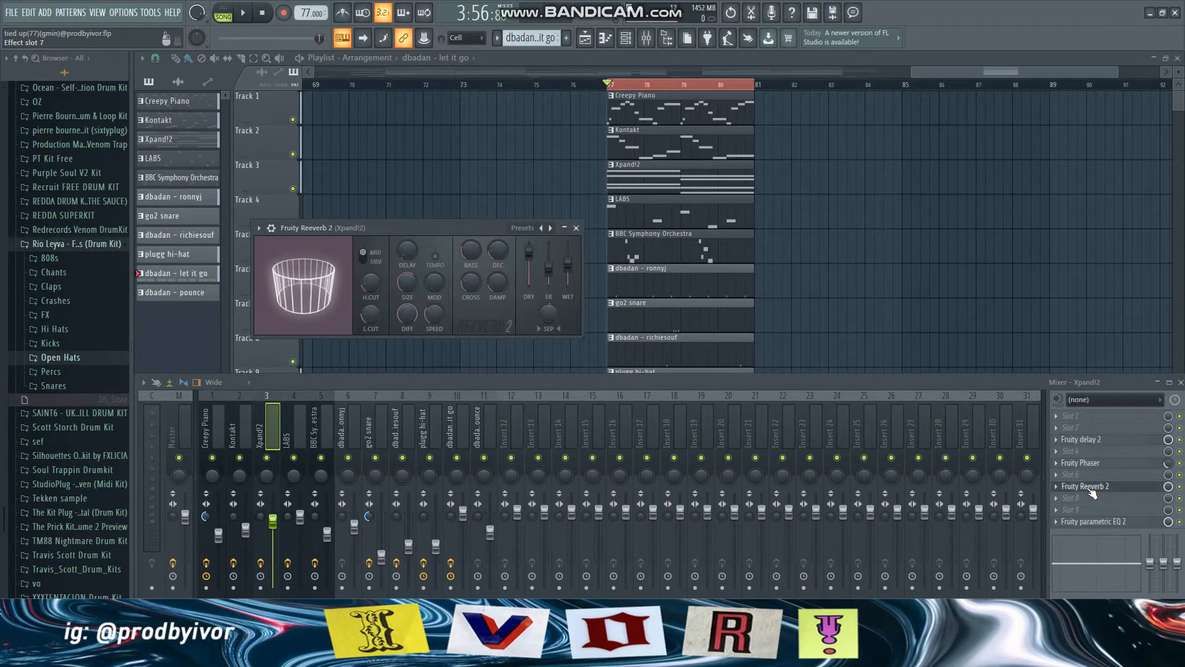
left_click(1090, 488)
left_click(1094, 521)
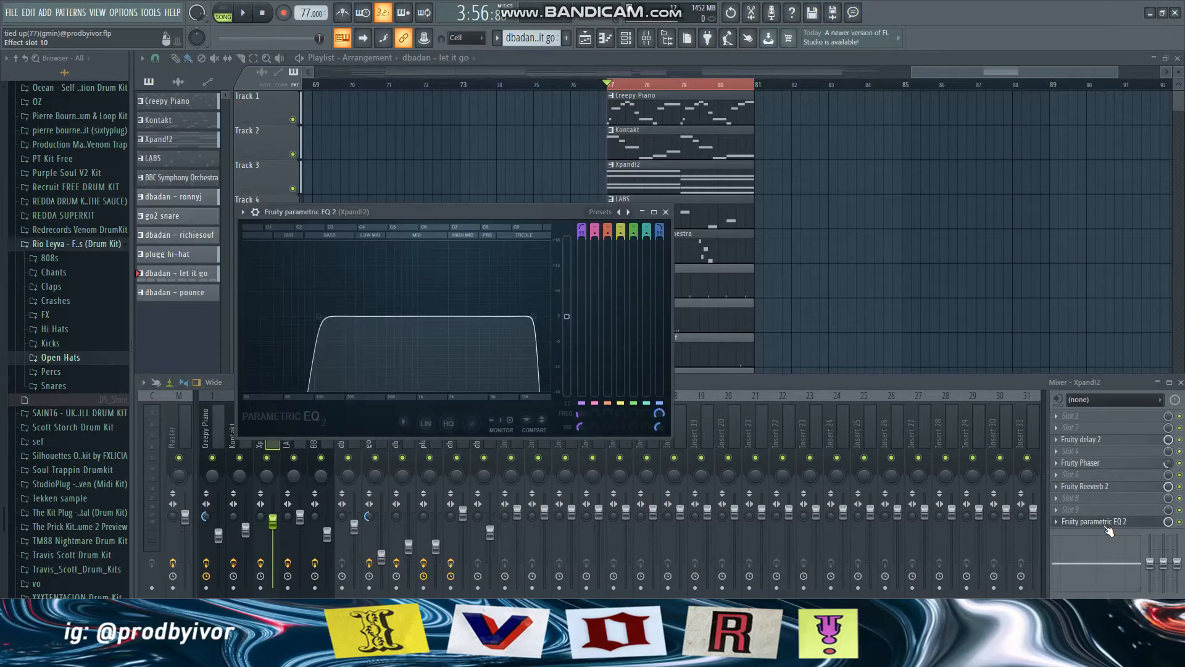
left_click(1107, 524)
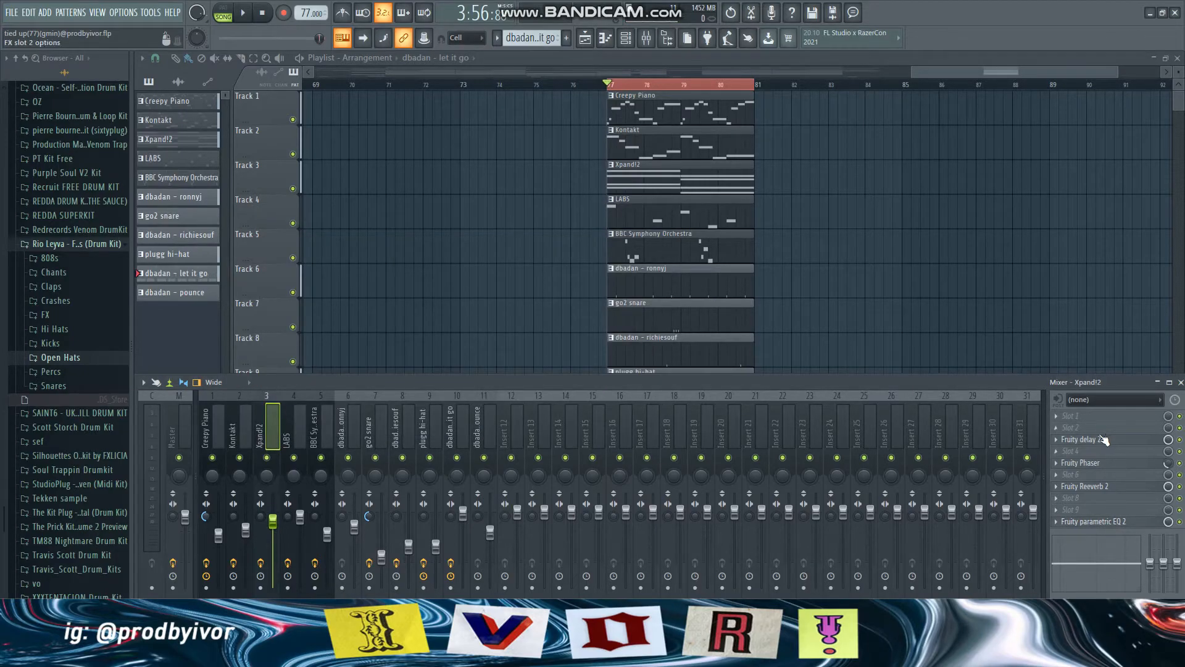
- Inspect the Fruity delay 2 settings on the LABS mixer track
left_click(295, 428)
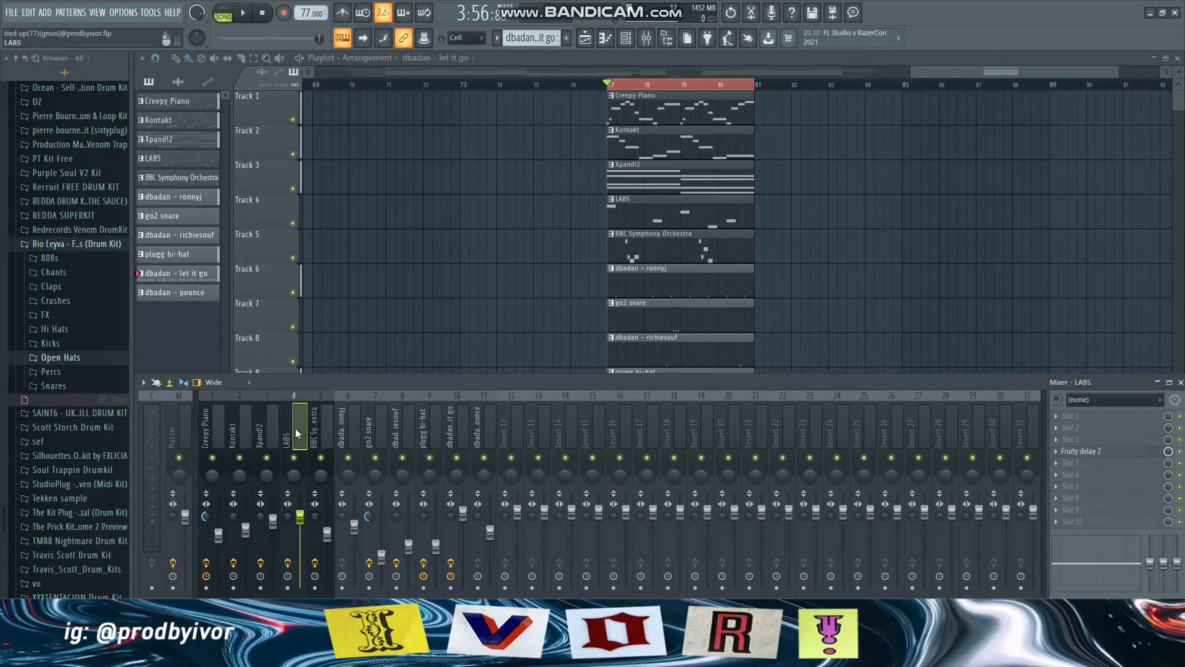
left_click(1083, 457)
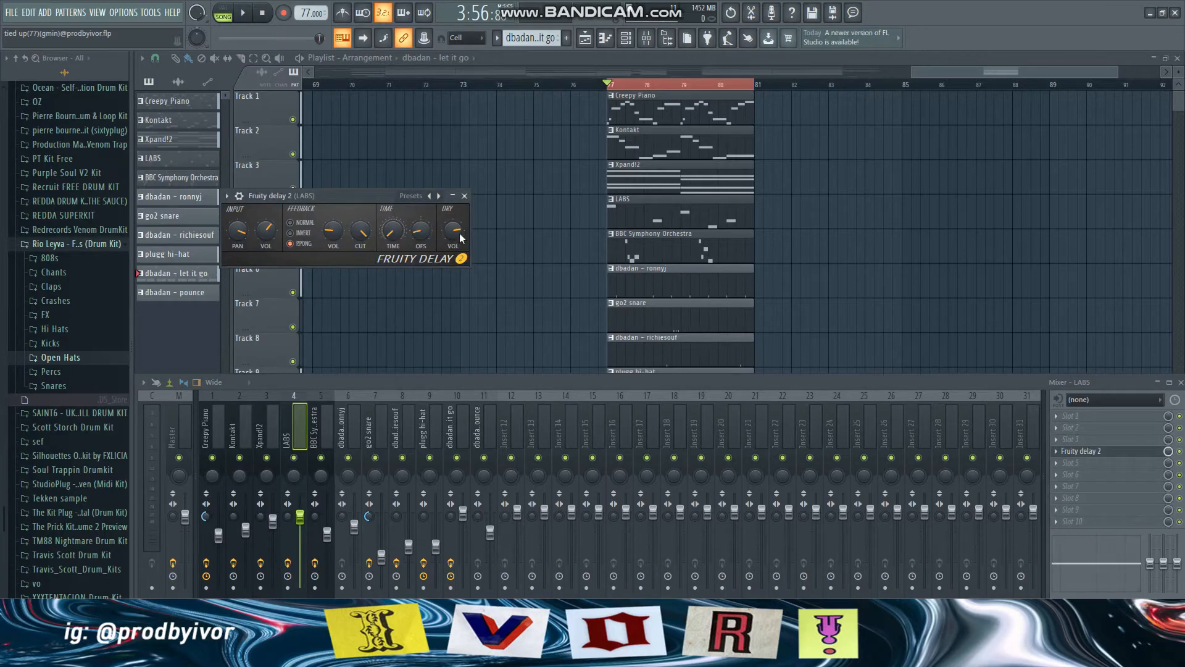
left_click(464, 196)
- Check the Fruity Reeverb 2 and Fruity delay 2 settings on the BBC Symphony Orchestra mixer track
left_click(309, 424)
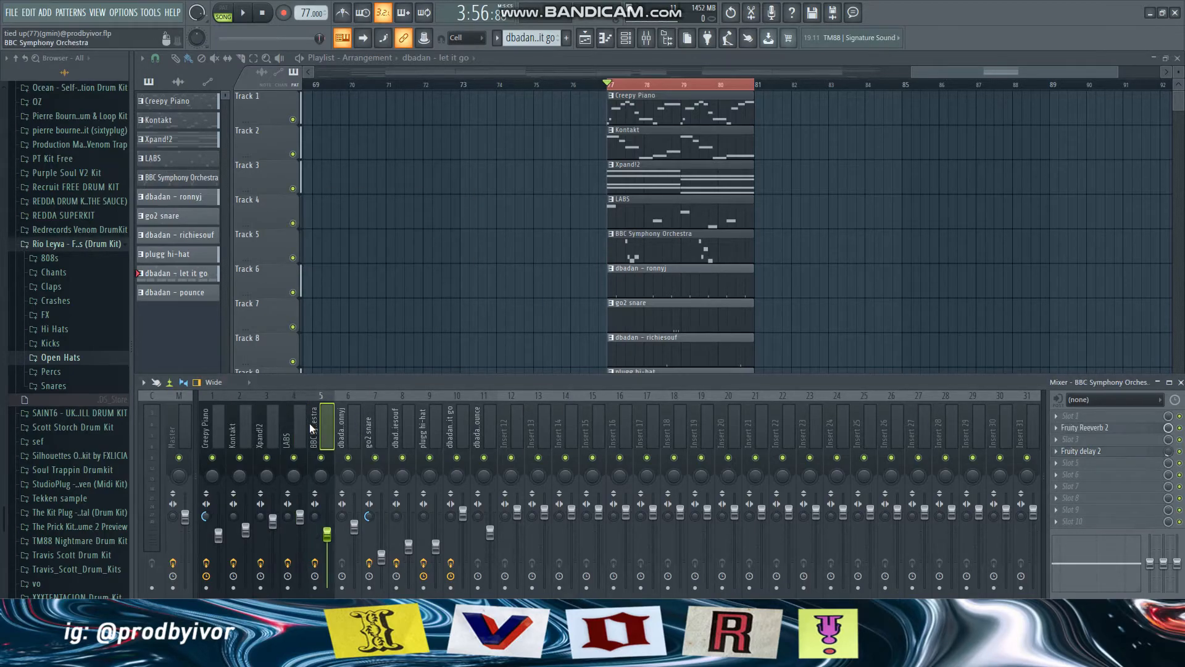
left_click(1101, 428)
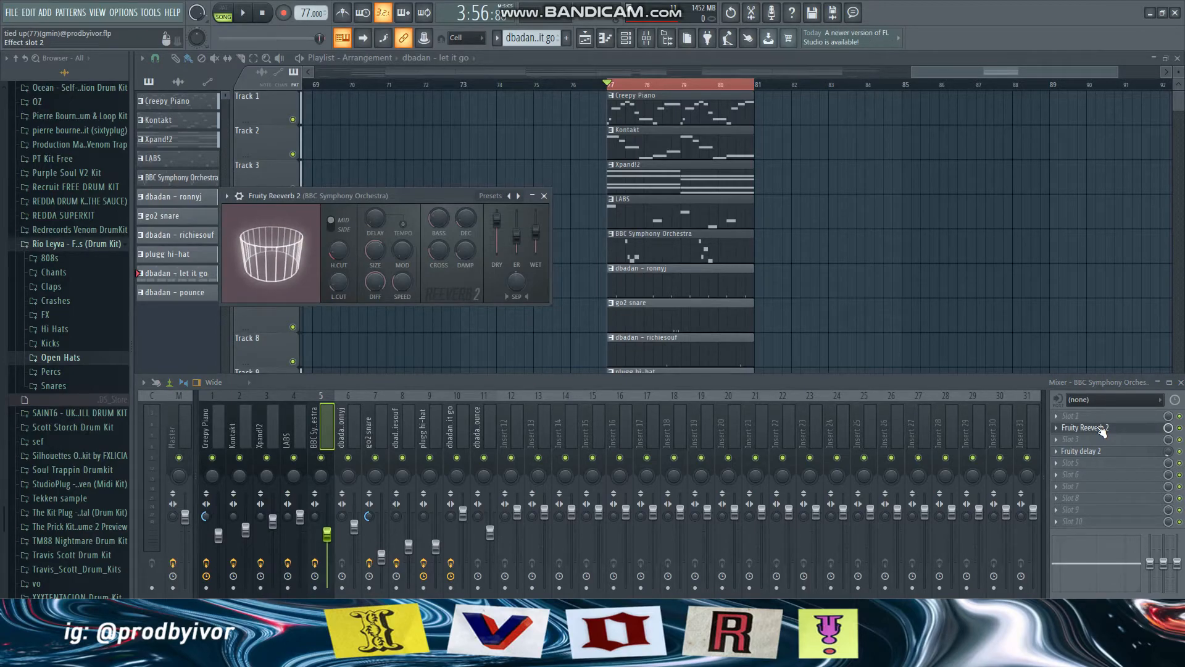
left_click(1102, 428)
left_click(1107, 453)
left_click(1108, 456)
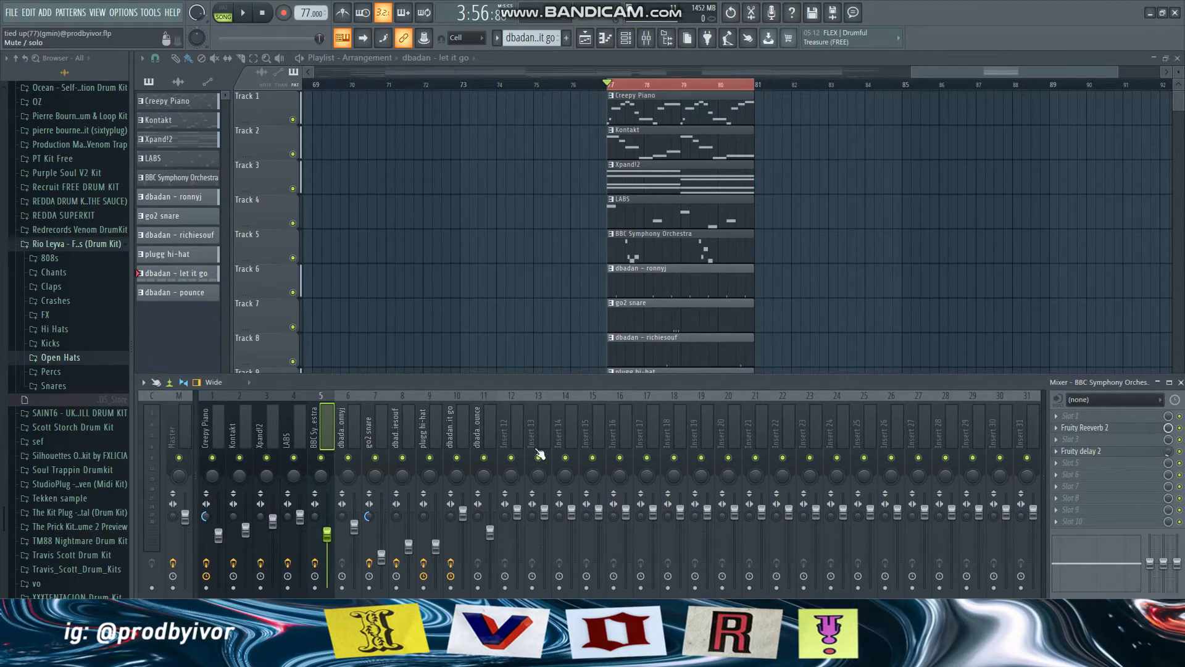
- View the go2 snare track's Fruity Reeverb 2 settings and the effect slots of the dbadan - richiesouf track
left_click(375, 425)
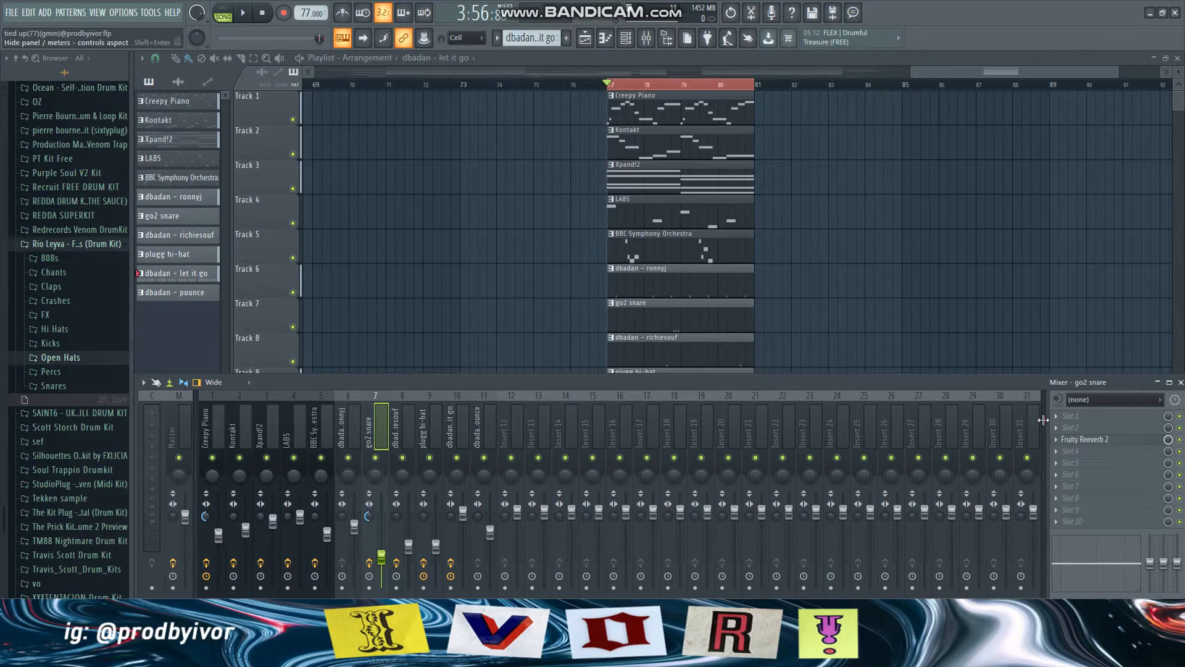
left_click(1093, 439)
left_click(1093, 439)
left_click(402, 425)
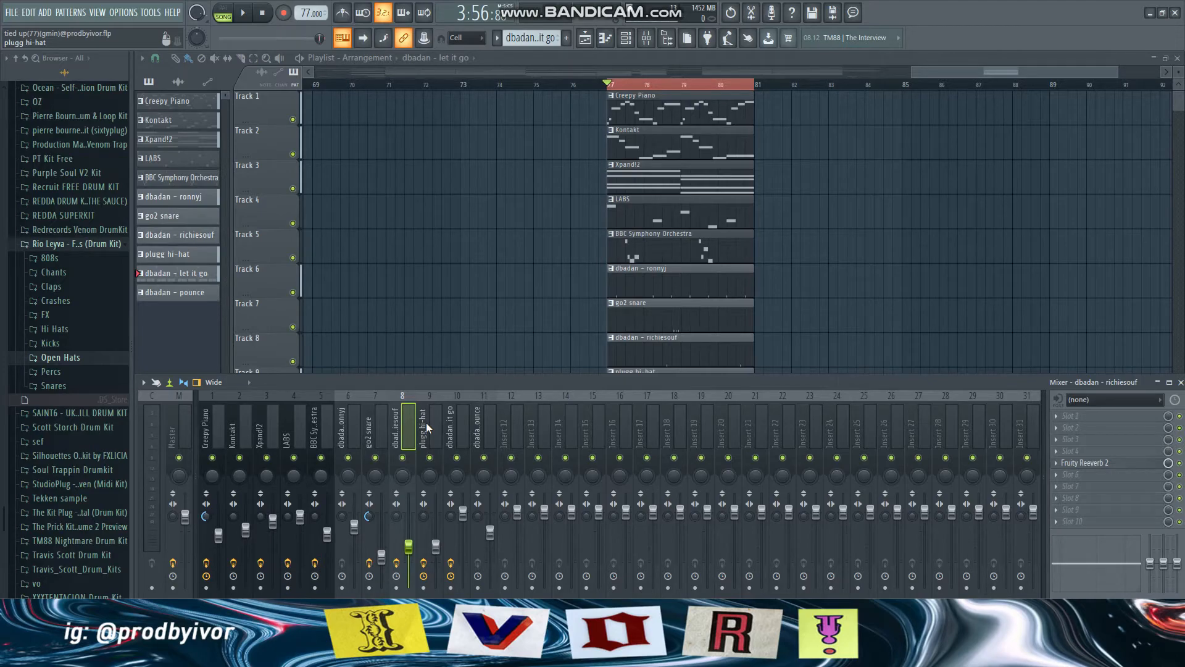
- Examine the Fruity Reeverb 2 and Gross Beat settings on the plugg hi-hat mixer track
left_click(425, 423)
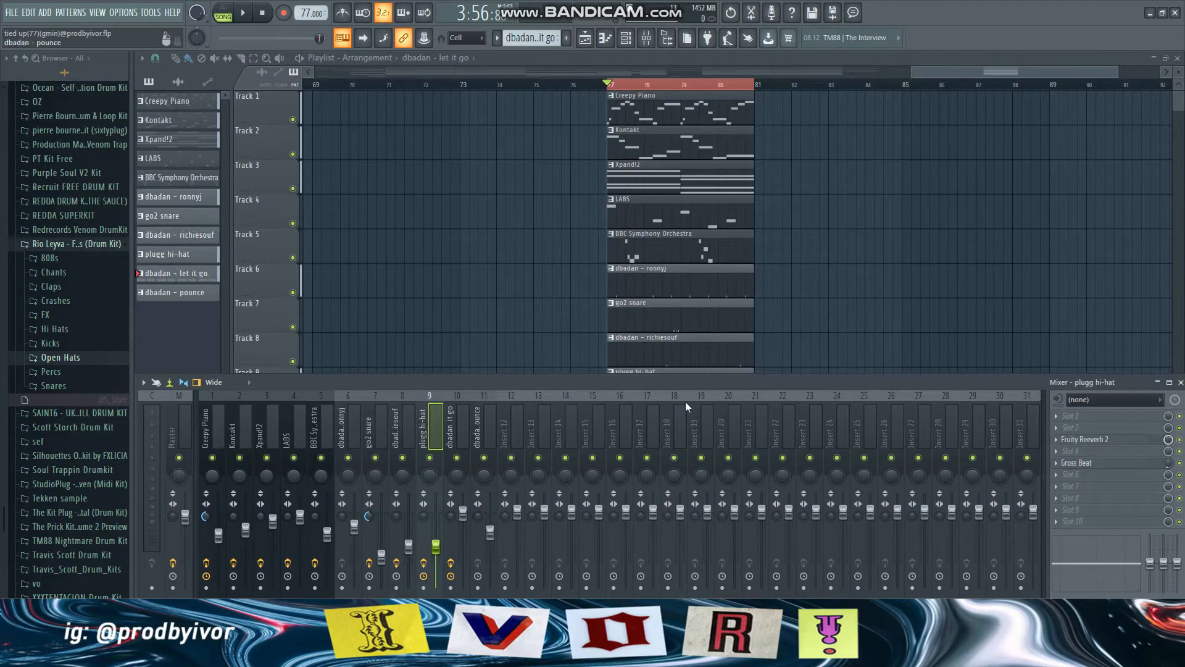
left_click(1087, 440)
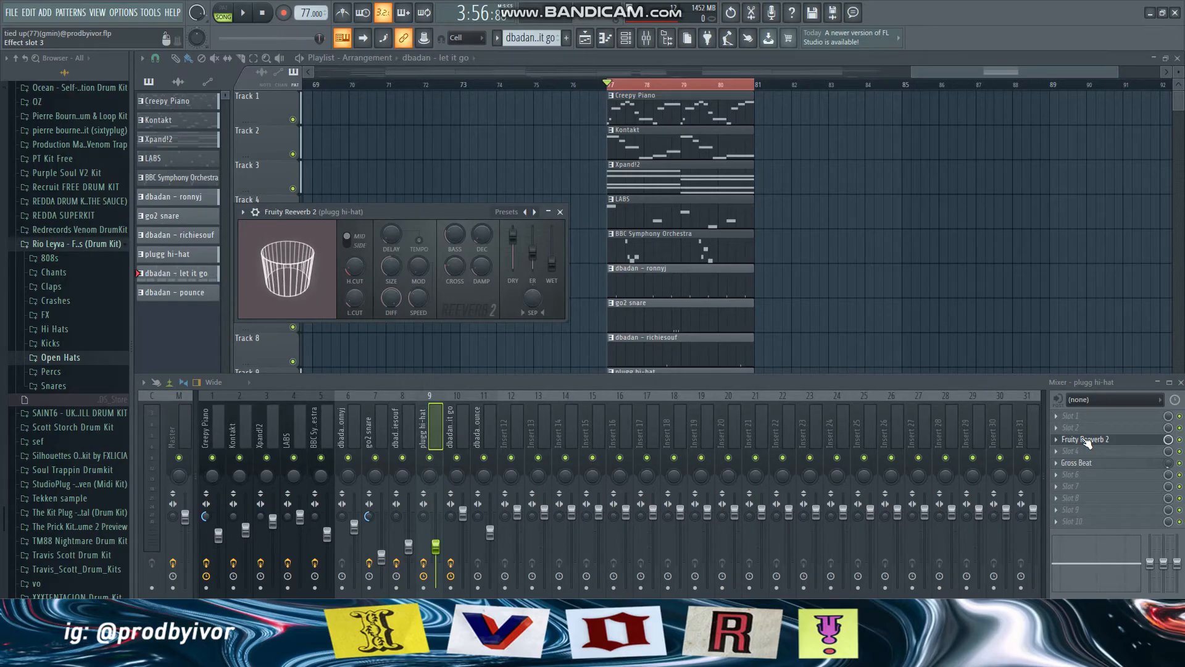
left_click(1088, 440)
left_click(1089, 464)
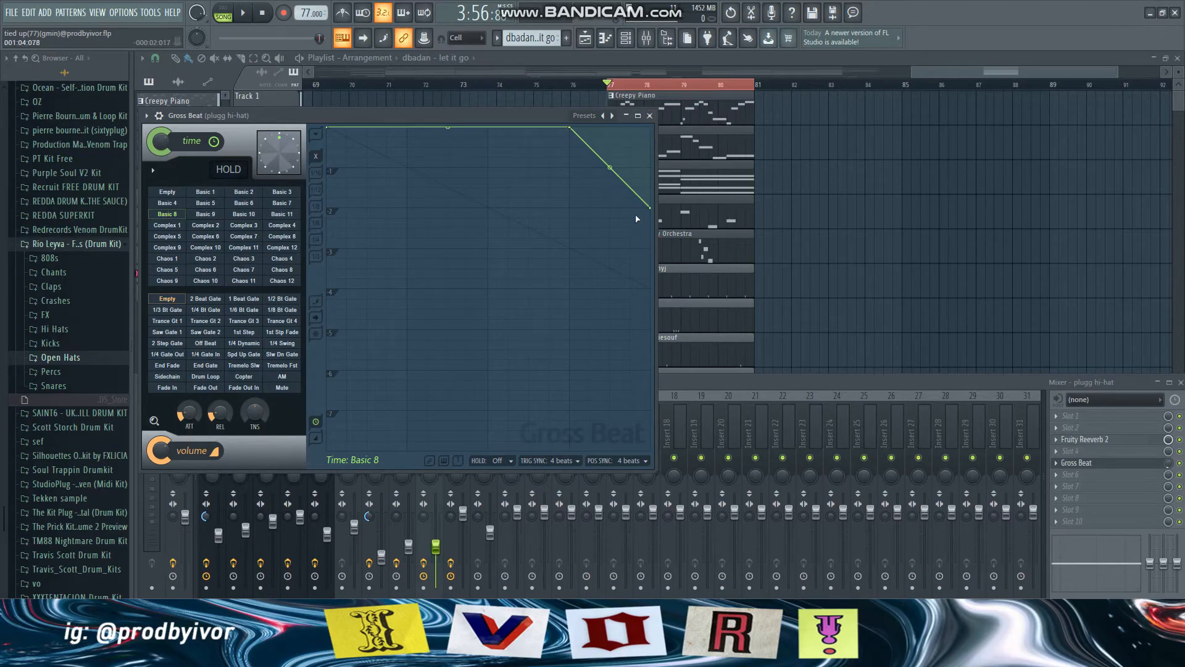
left_click(649, 115)
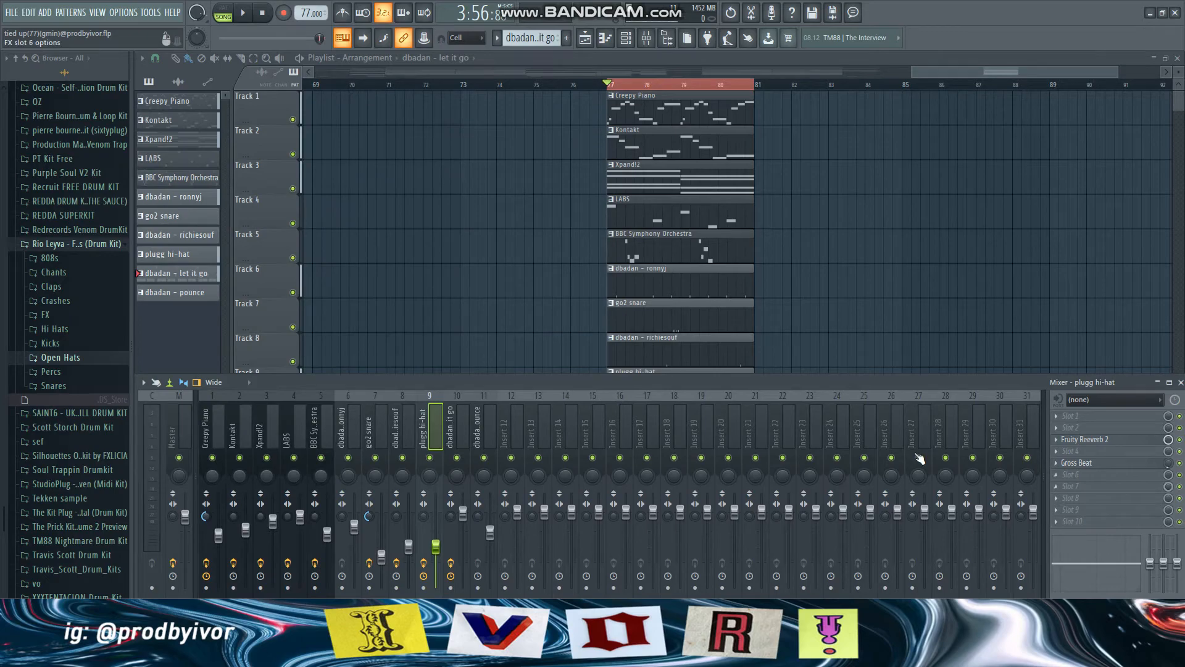
- Review the Decapitator settings on the dbadan - let it go mixer track
left_click(460, 423)
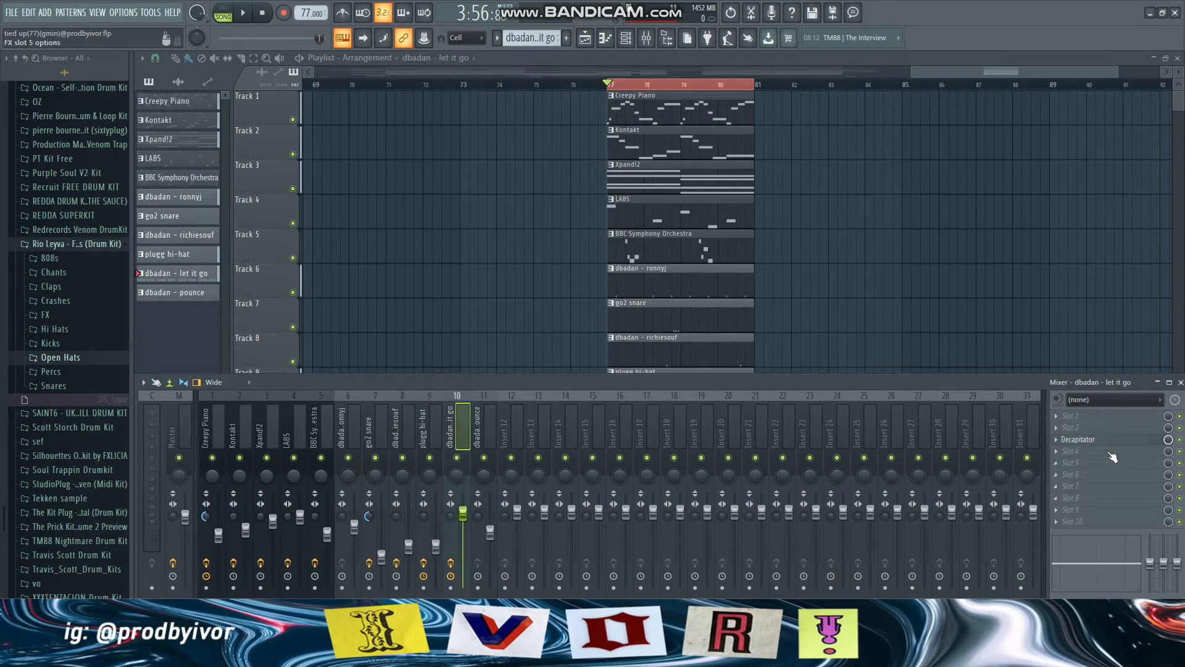
left_click(1090, 440)
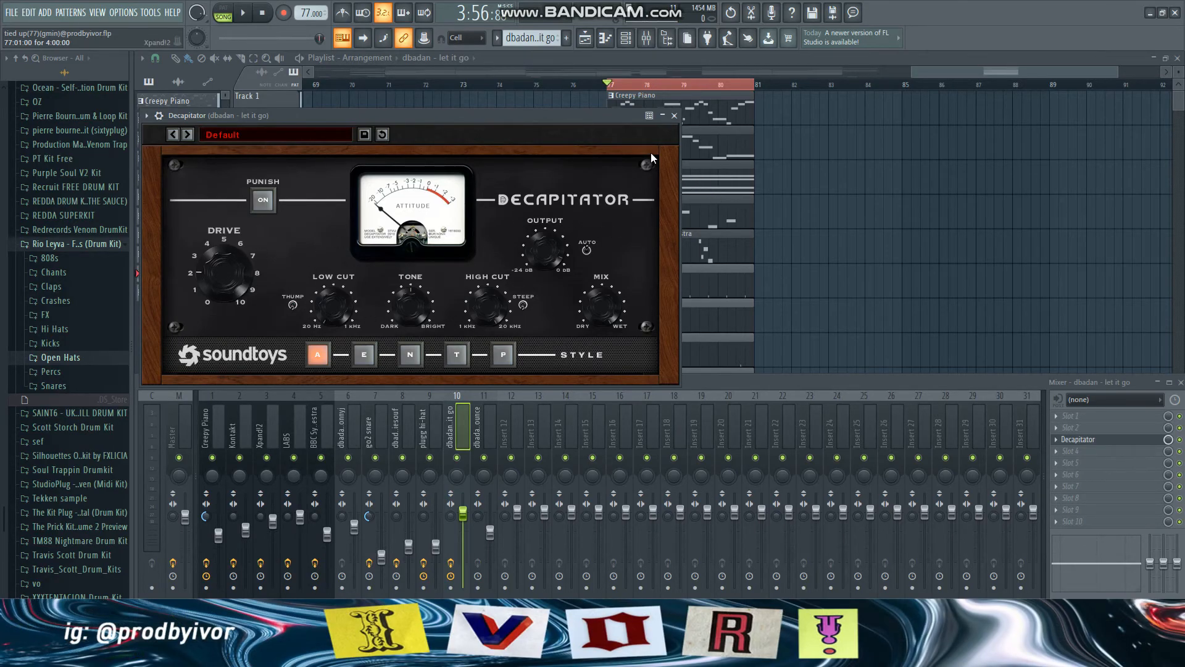
left_click(674, 115)
- Look over the effect slots of the dbadan - pounce track and the Master track in the mixer
left_click(488, 428)
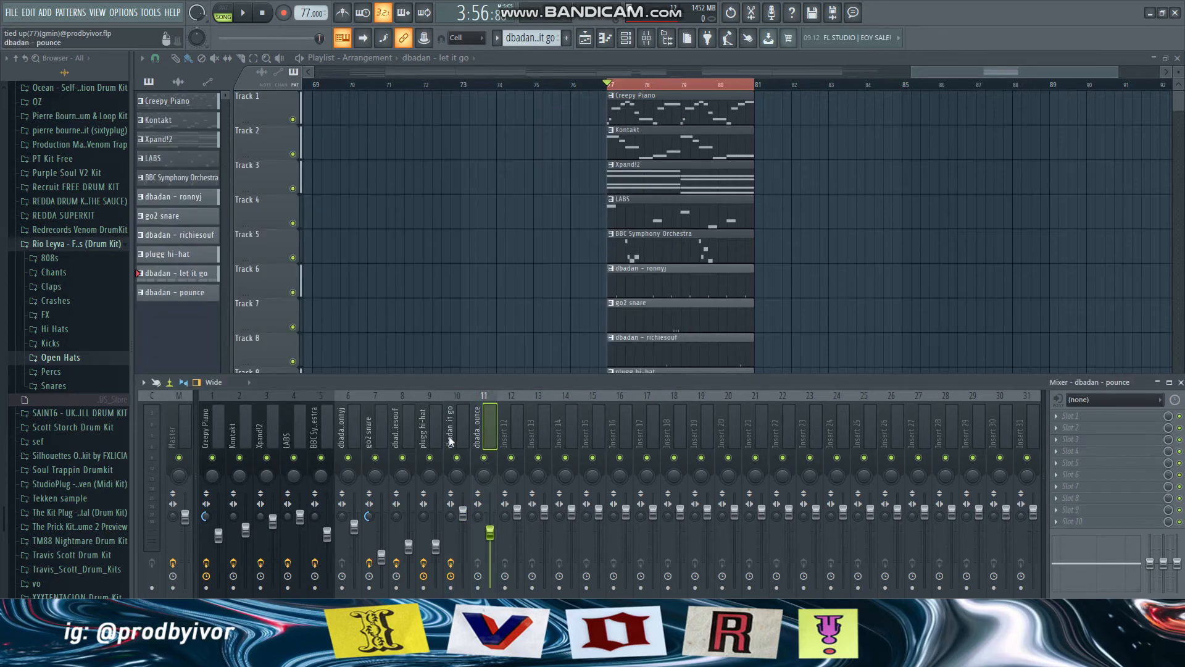
left_click(187, 433)
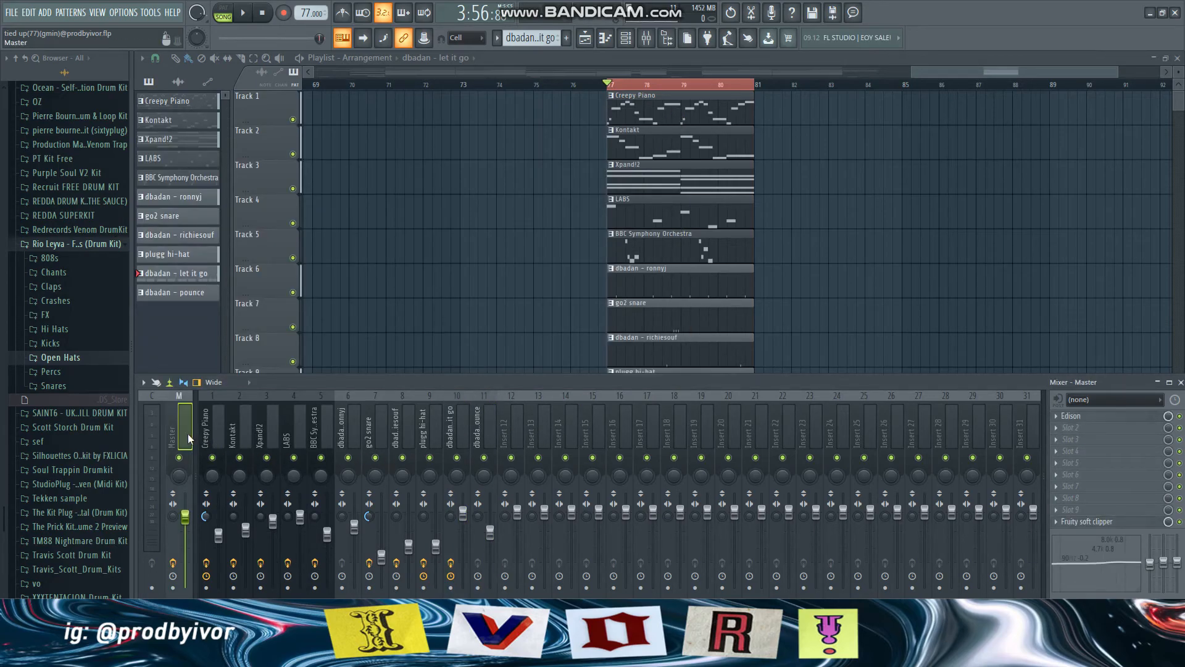